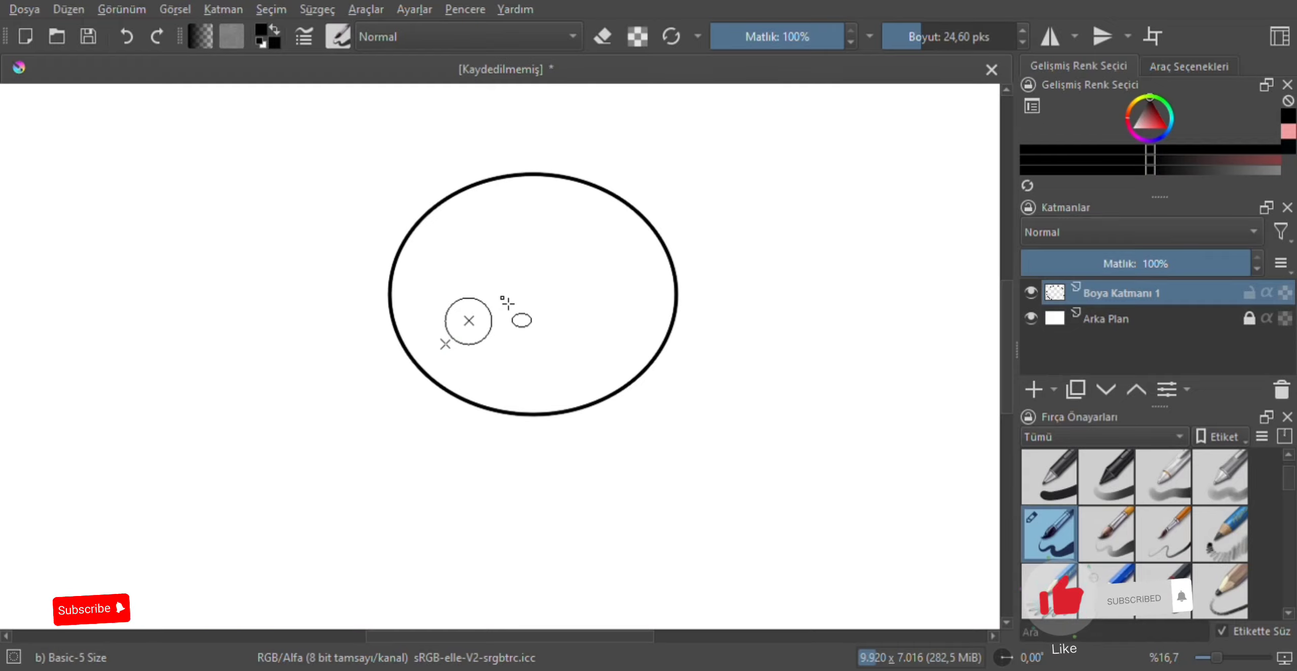
Fill the small circle of the left eye solid black with the Basic-1 brush.
scroll(505, 348, up, 2)
scroll(505, 347, up, 1)
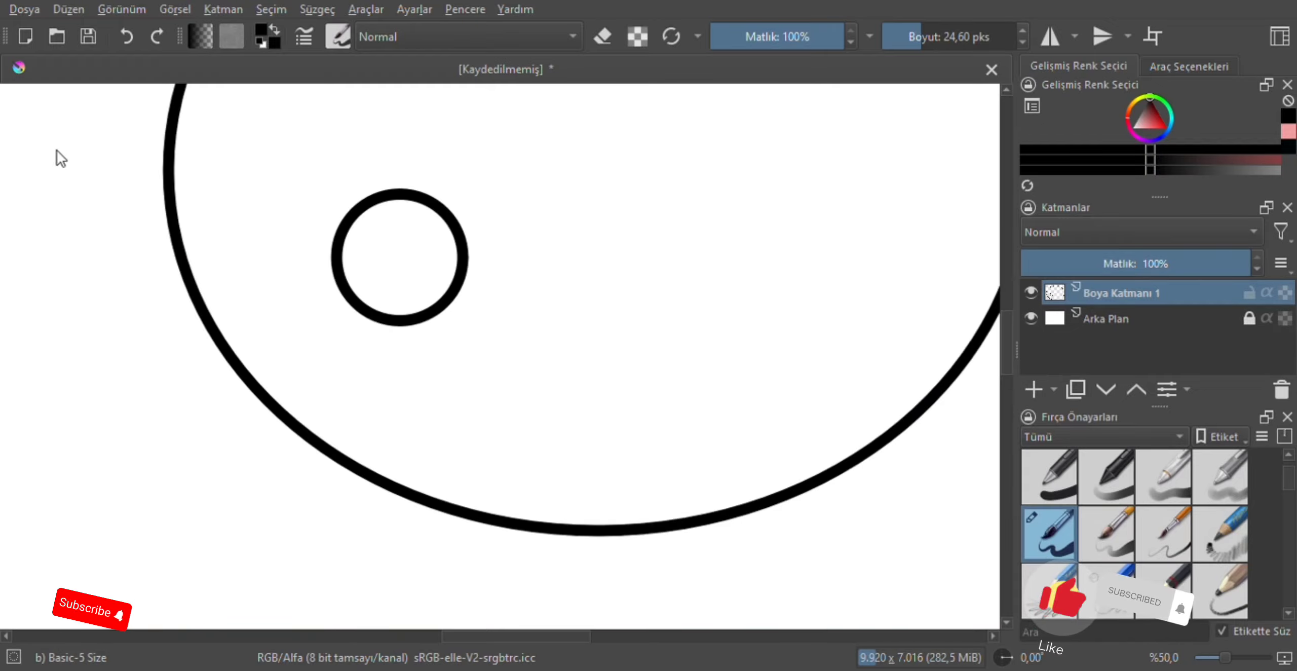
key(/)
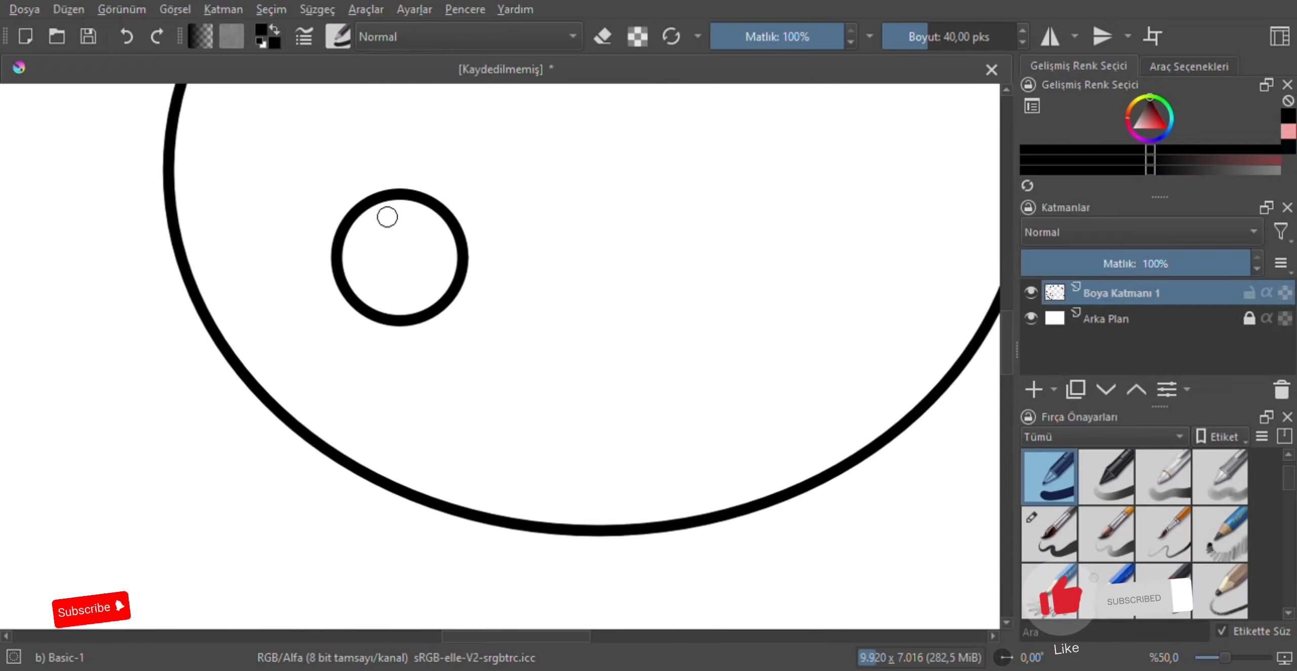
mouse_move(395, 208)
mouse_down()
mouse_move(349, 260)
mouse_move(381, 306)
mouse_move(440, 296)
mouse_move(452, 258)
mouse_move(438, 223)
mouse_move(401, 207)
mouse_move(365, 257)
mouse_move(407, 288)
mouse_move(426, 239)
mouse_move(385, 264)
mouse_move(435, 263)
mouse_up()
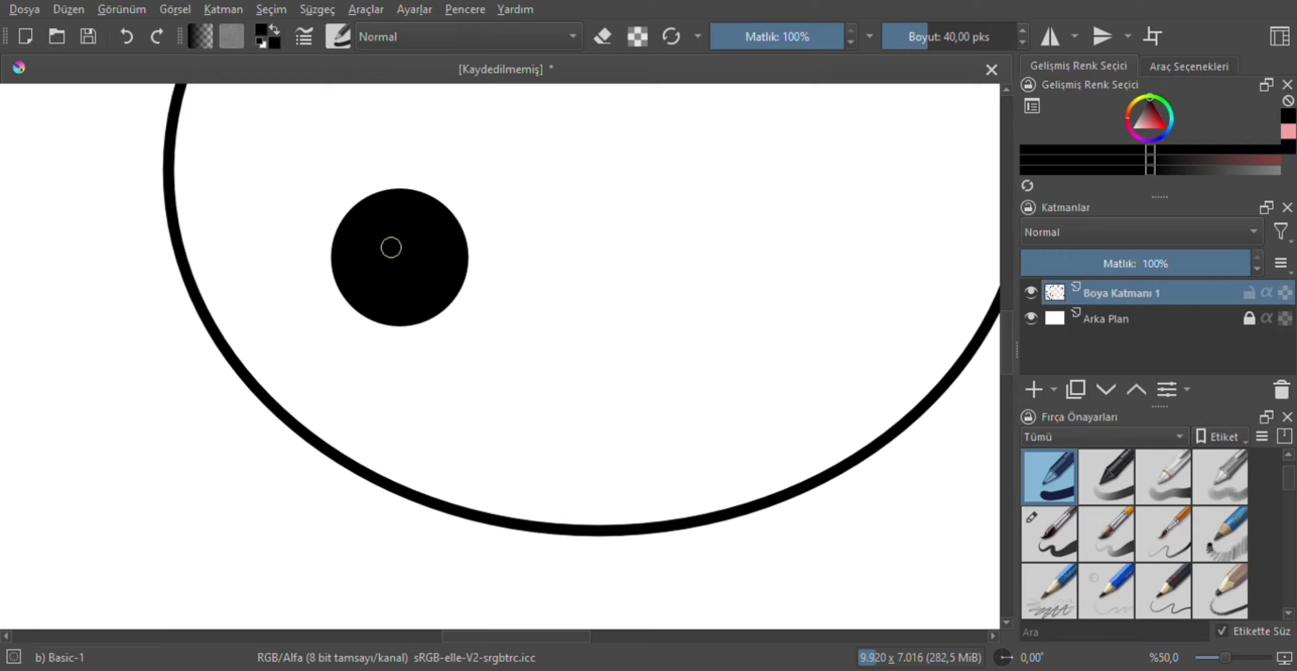
Draw a matching circle outline for the right eye level with the black one, using the Basic-5 Size brush.
mouse_move(478, 633)
mouse_down()
mouse_move(506, 633)
mouse_move(495, 633)
mouse_up()
key(slash)
drag(697, 324, 527, 197)
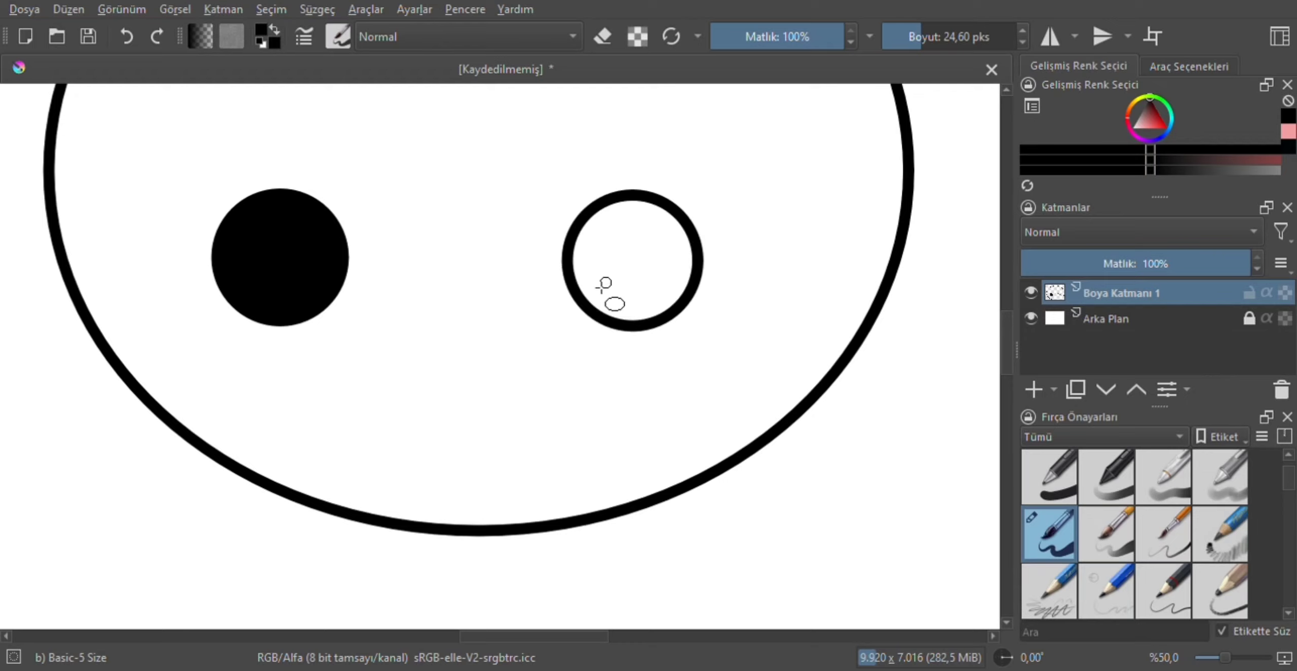
Erase the lower half of the right eye's circle to leave an upward arch for a winking eye.
click(602, 36)
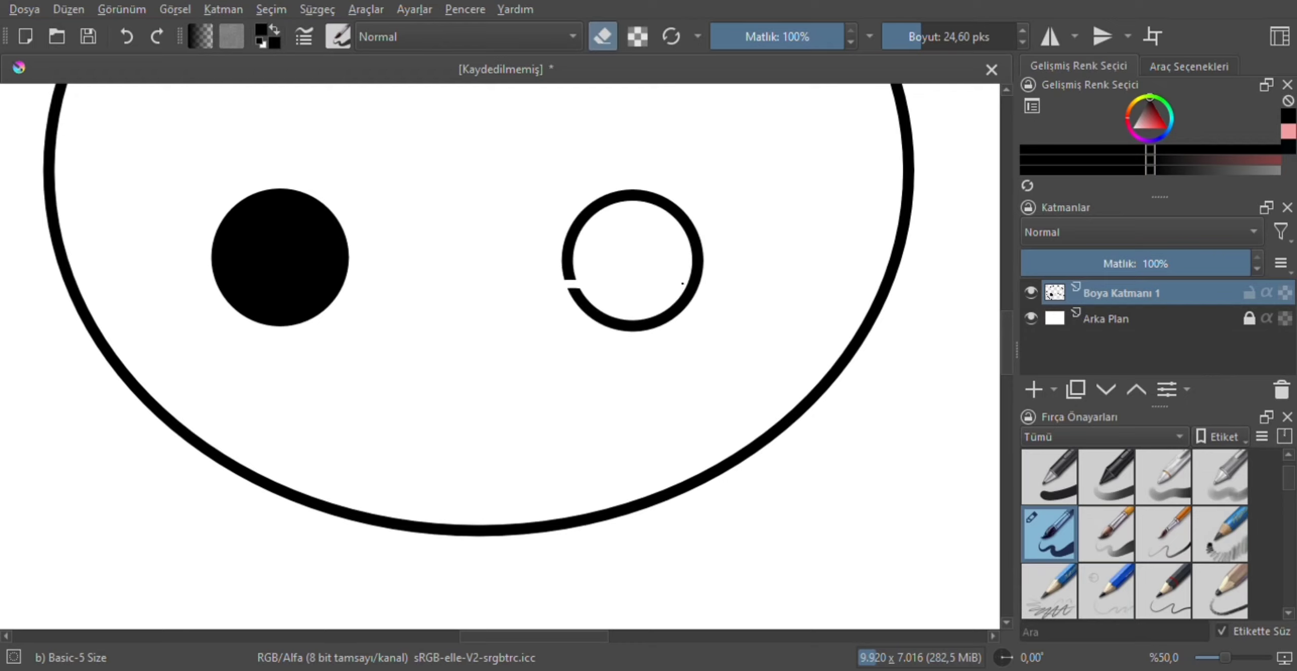
key(ctrl+plus)
key(ctrl+plus)
drag(661, 218, 645, 225)
drag(534, 635, 559, 636)
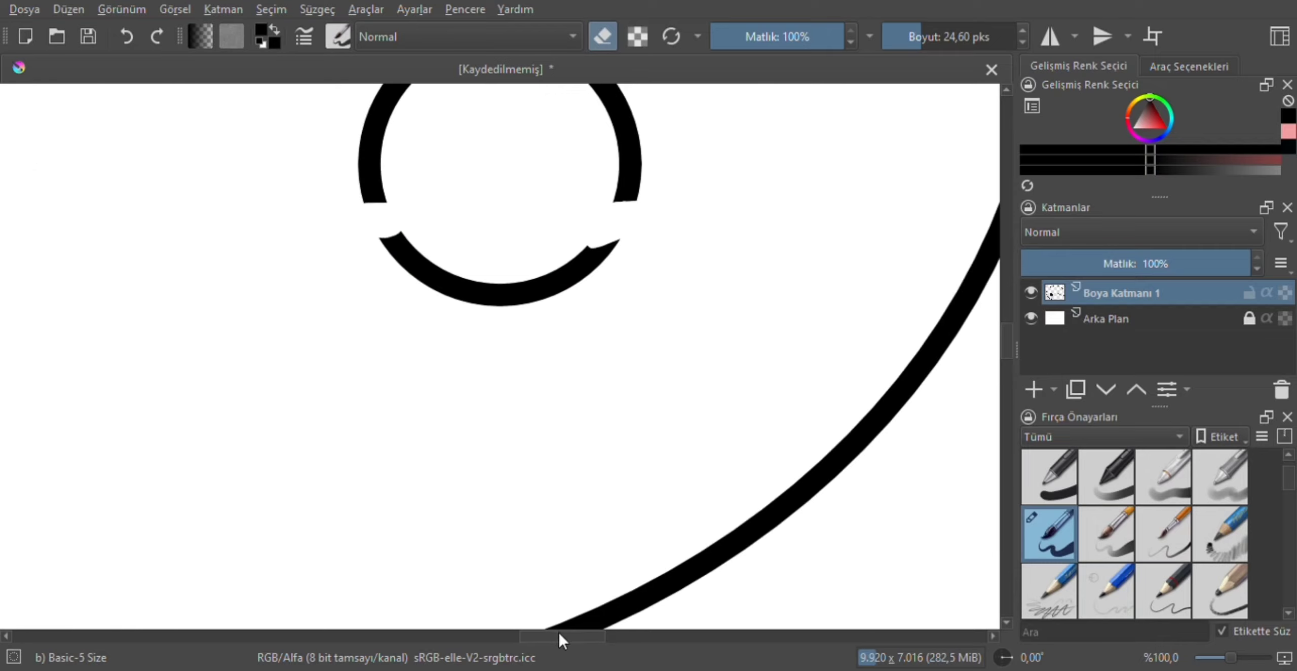
mouse_move(581, 253)
mouse_down()
mouse_move(524, 293)
mouse_move(471, 301)
mouse_move(416, 259)
mouse_move(458, 279)
mouse_up()
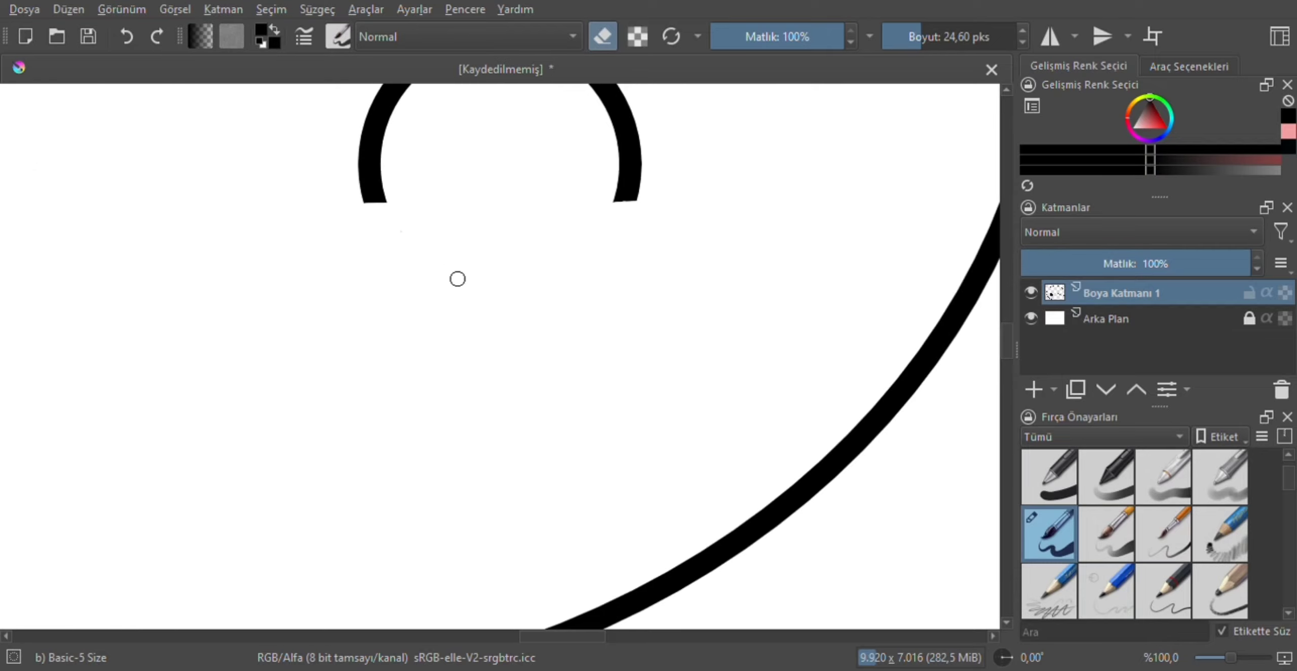
key(minus)
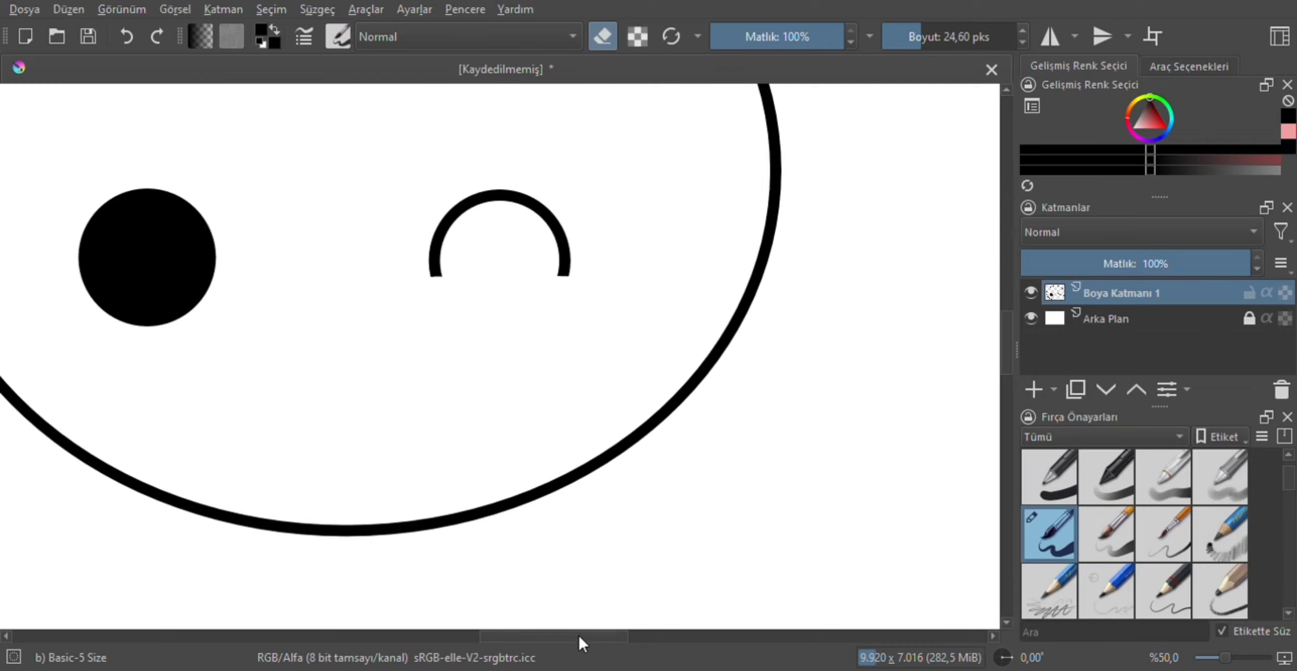
Draw two lashes on the outer side of each eye and a small mouth with its tongue out below them.
drag(579, 637, 536, 637)
key(e)
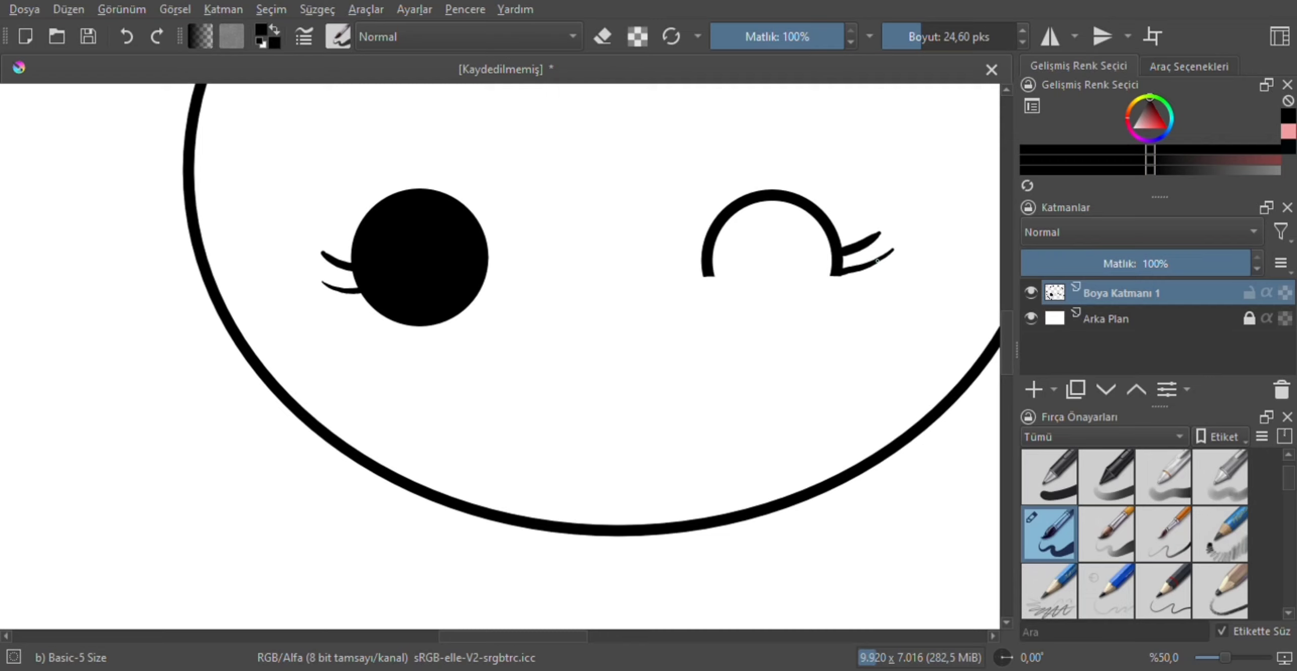
key(plus)
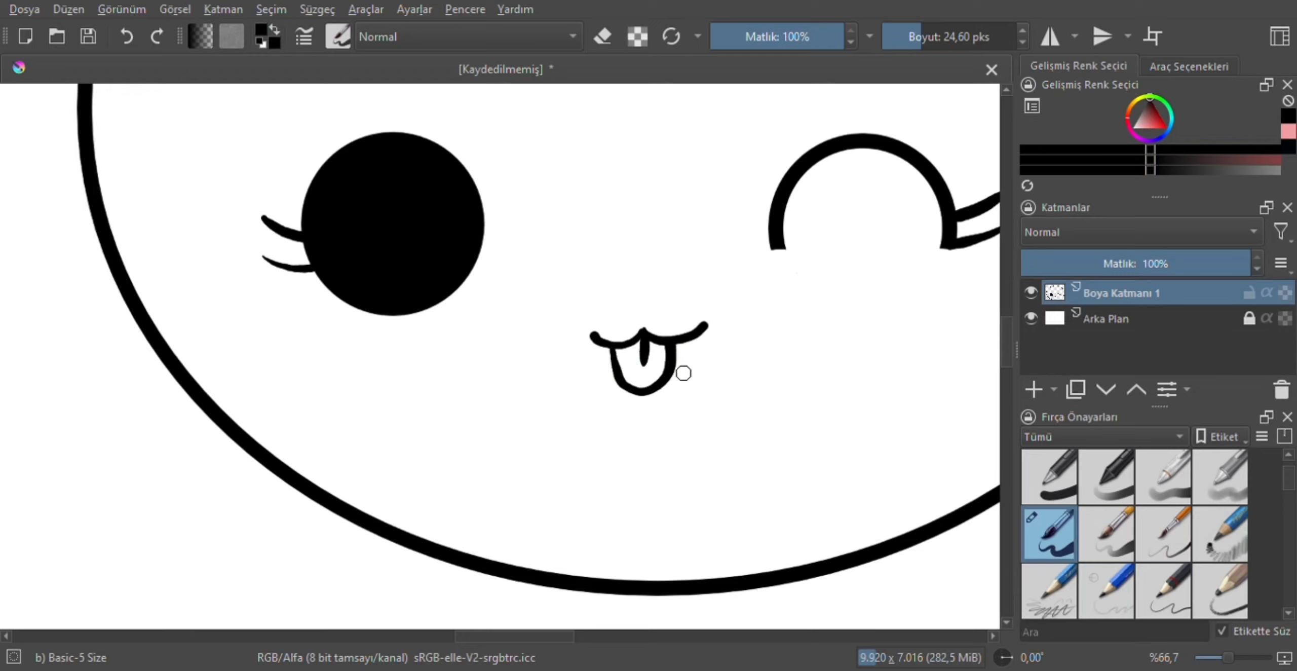
Draw two pointed cat ears on the upper sides of the head with a brush size of 66.07 px.
key(minus)
key(minus)
drag(1006, 342, 1006, 312)
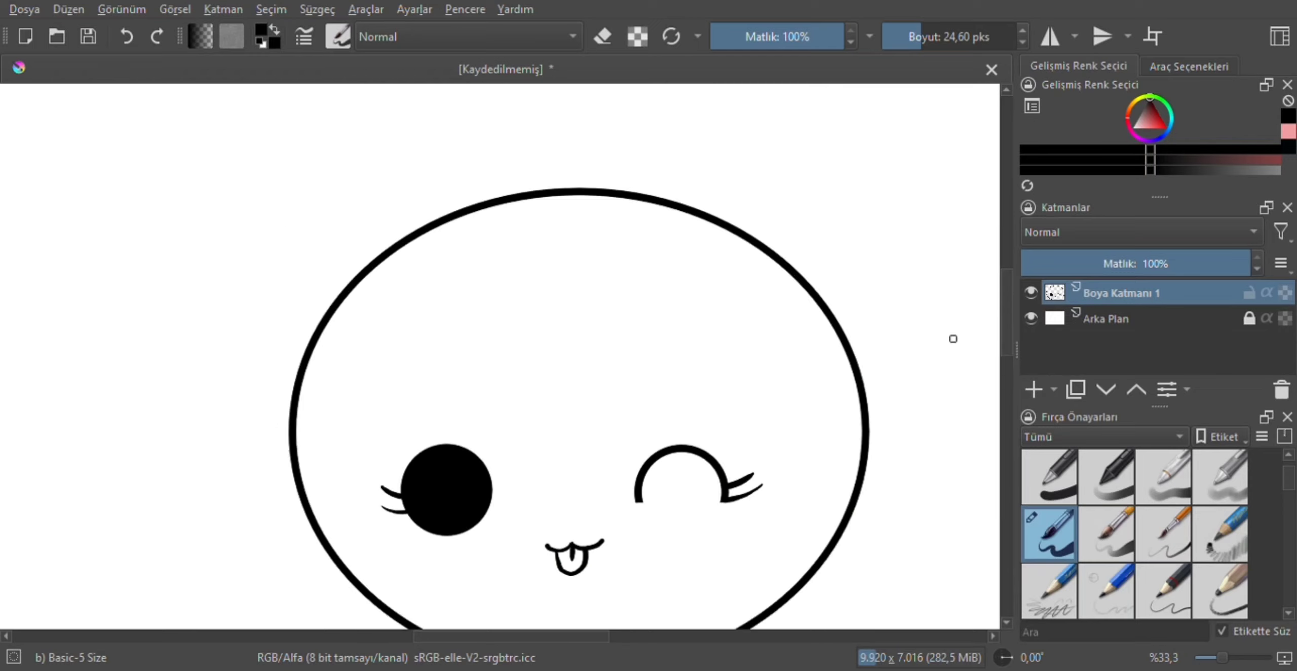
key(plus)
mouse_move(474, 217)
mouse_down()
mouse_move(521, 186)
mouse_move(653, 151)
mouse_up()
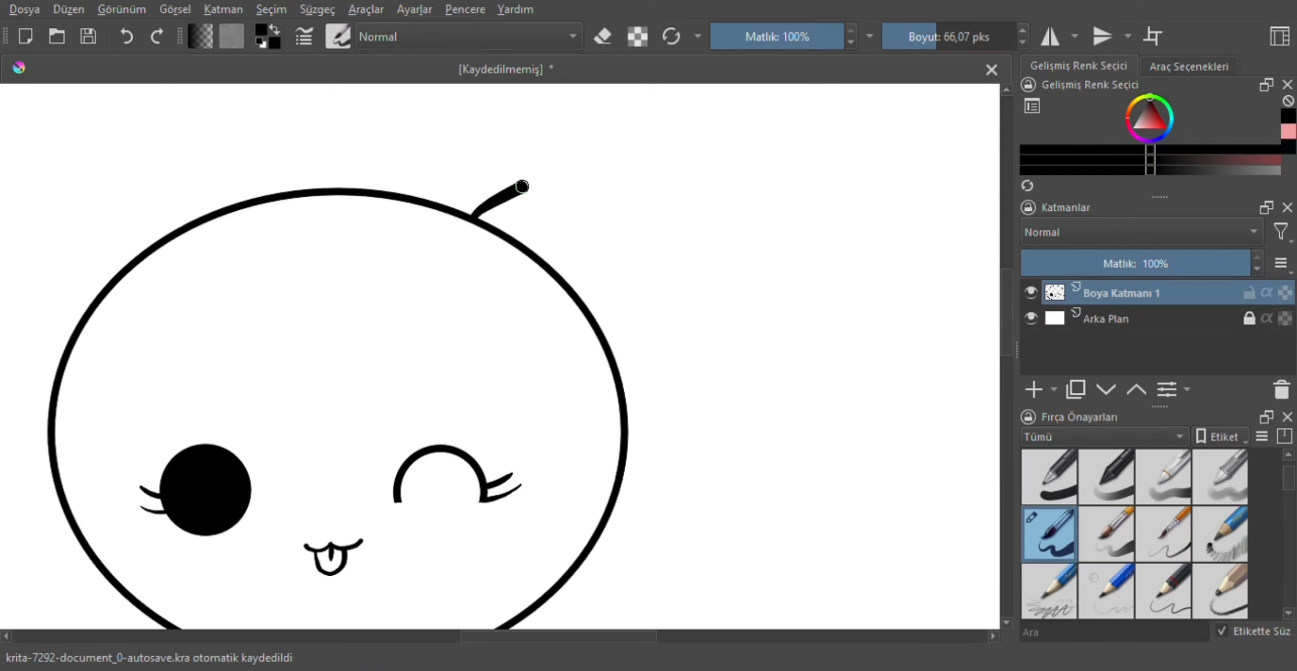
mouse_move(603, 331)
mouse_down()
mouse_move(652, 153)
mouse_move(839, 275)
mouse_up()
mouse_move(172, 263)
mouse_down()
mouse_move(233, 282)
mouse_move(318, 355)
mouse_up()
mouse_move(211, 471)
mouse_down()
mouse_move(165, 362)
mouse_move(156, 267)
mouse_up()
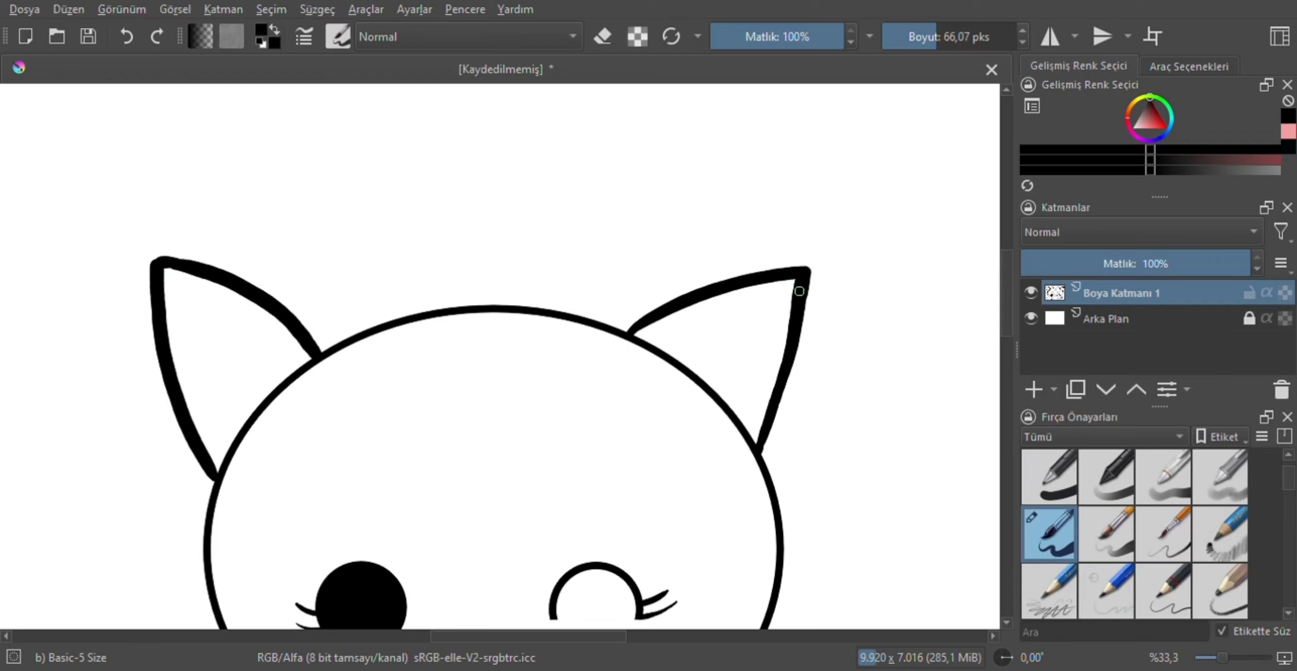
Thicken the outer and upper edges of the right ear to match the left one.
drag(803, 279, 763, 446)
key(plus)
mouse_move(942, 233)
mouse_down()
mouse_move(828, 261)
mouse_move(695, 322)
mouse_up()
Draw the body below the head with two long side lines joined by a bottom line rounded at the left corner.
key(minus)
drag(415, 346, 414, 520)
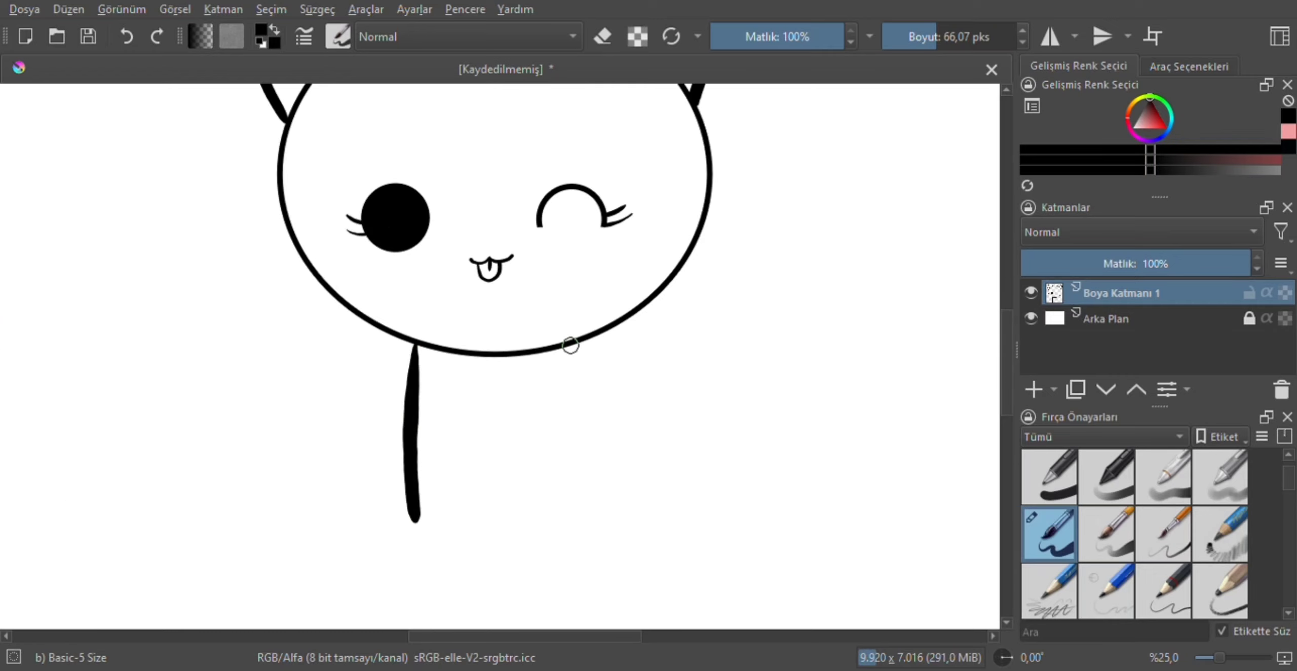
drag(570, 345, 569, 532)
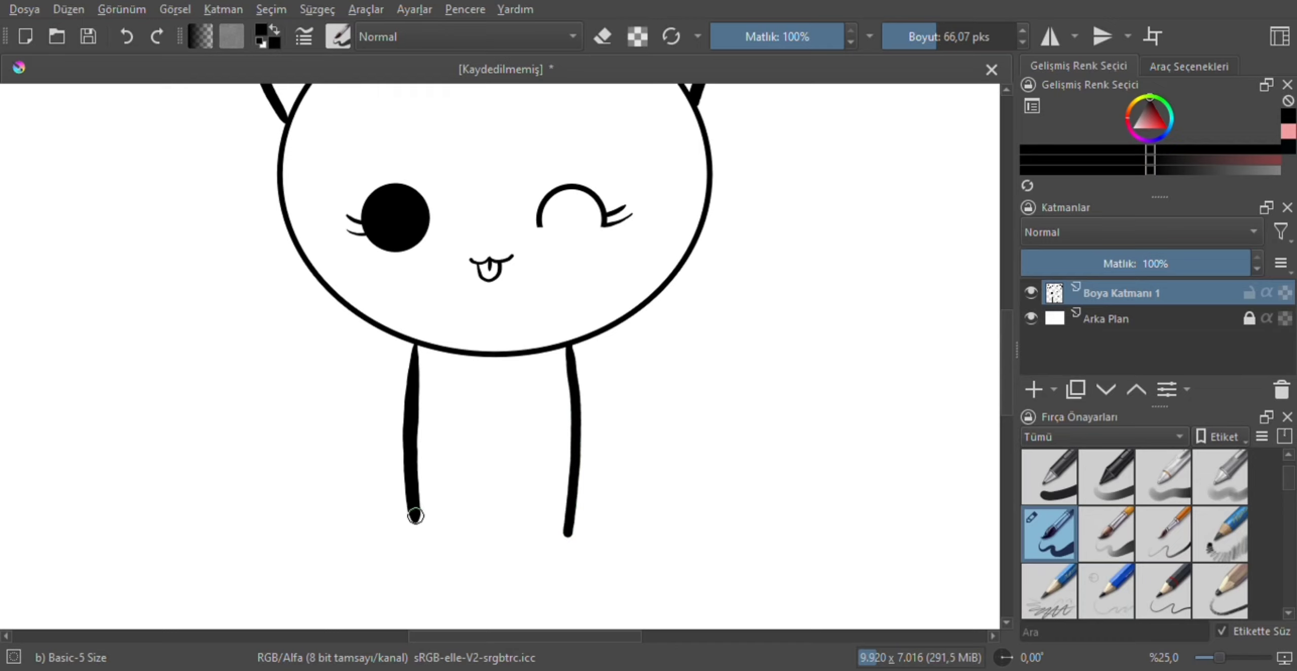
drag(437, 536, 570, 536)
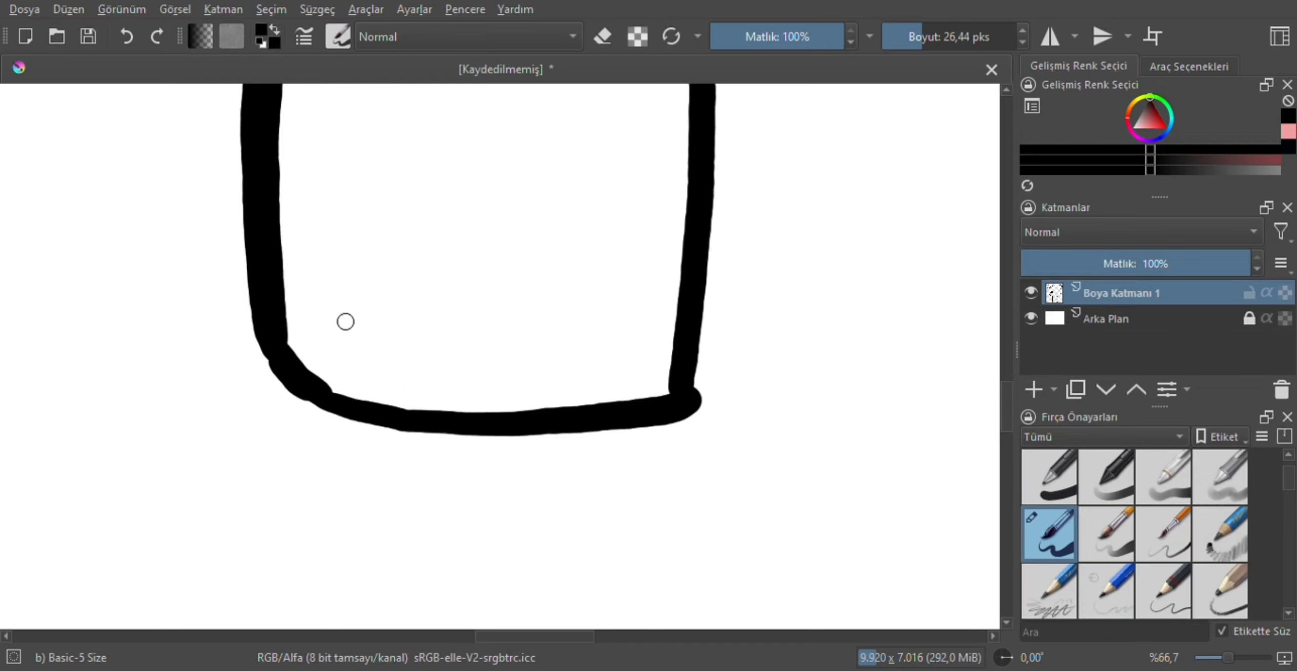
Draw two U-shaped front legs across the body's bottom line with a brush size of 26.44 px.
drag(345, 320, 347, 380)
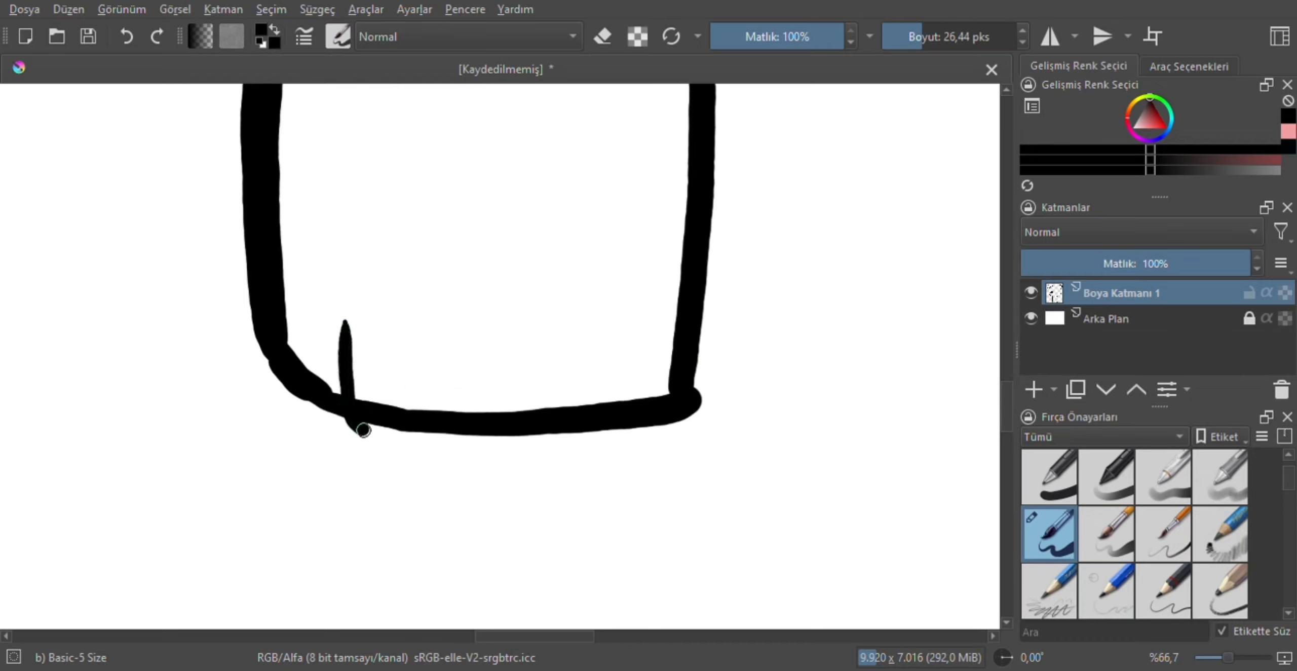
mouse_move(363, 430)
mouse_down()
mouse_move(408, 419)
mouse_move(418, 354)
mouse_up()
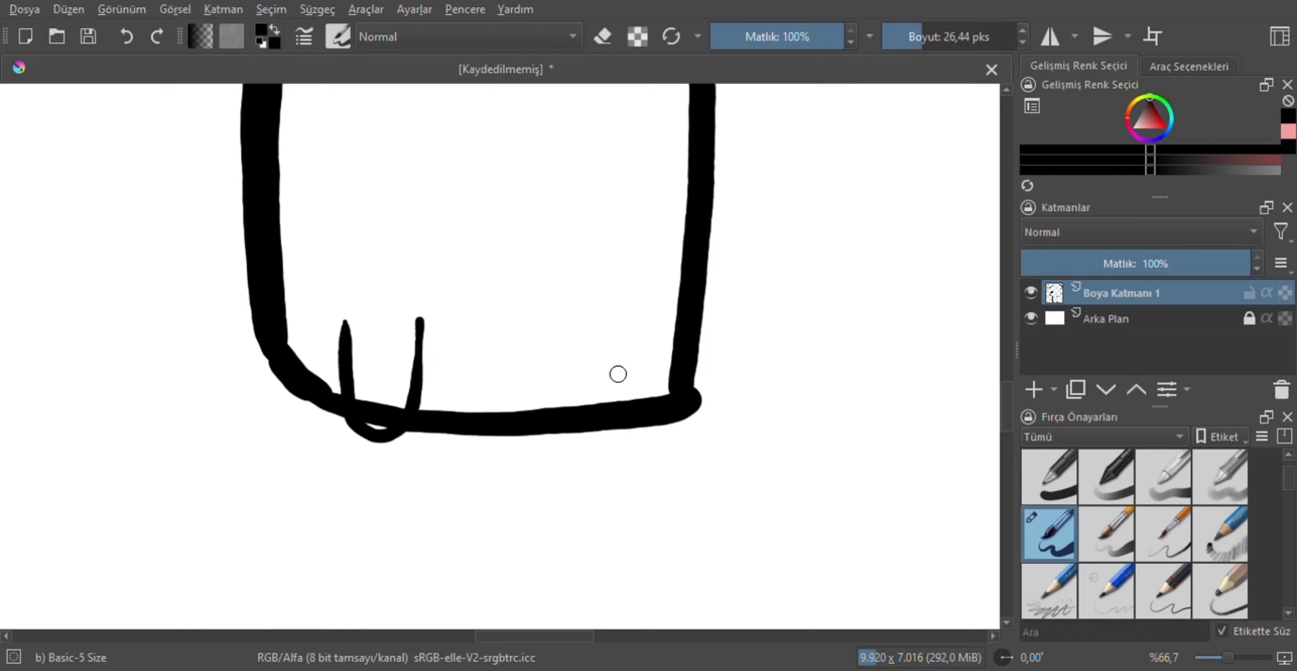
drag(562, 326, 568, 396)
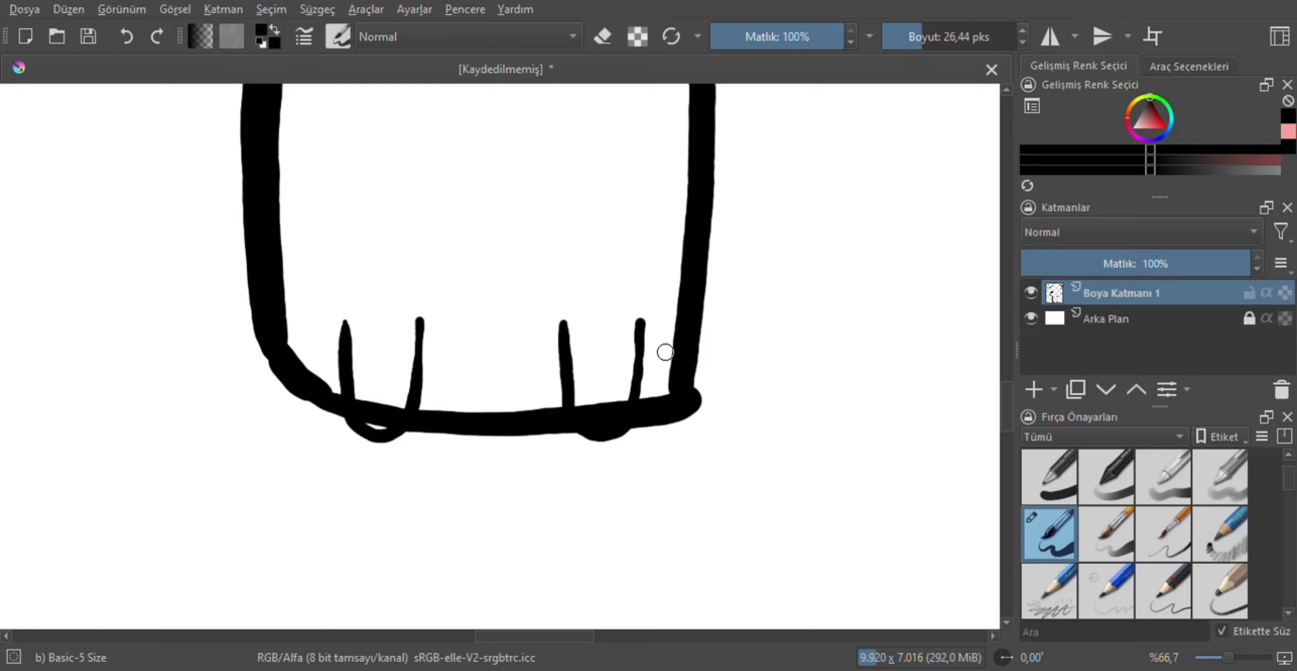
drag(641, 321, 634, 395)
Erase the body's bottom line inside both front legs and tidy the inner edges of the leg outlines.
key(e)
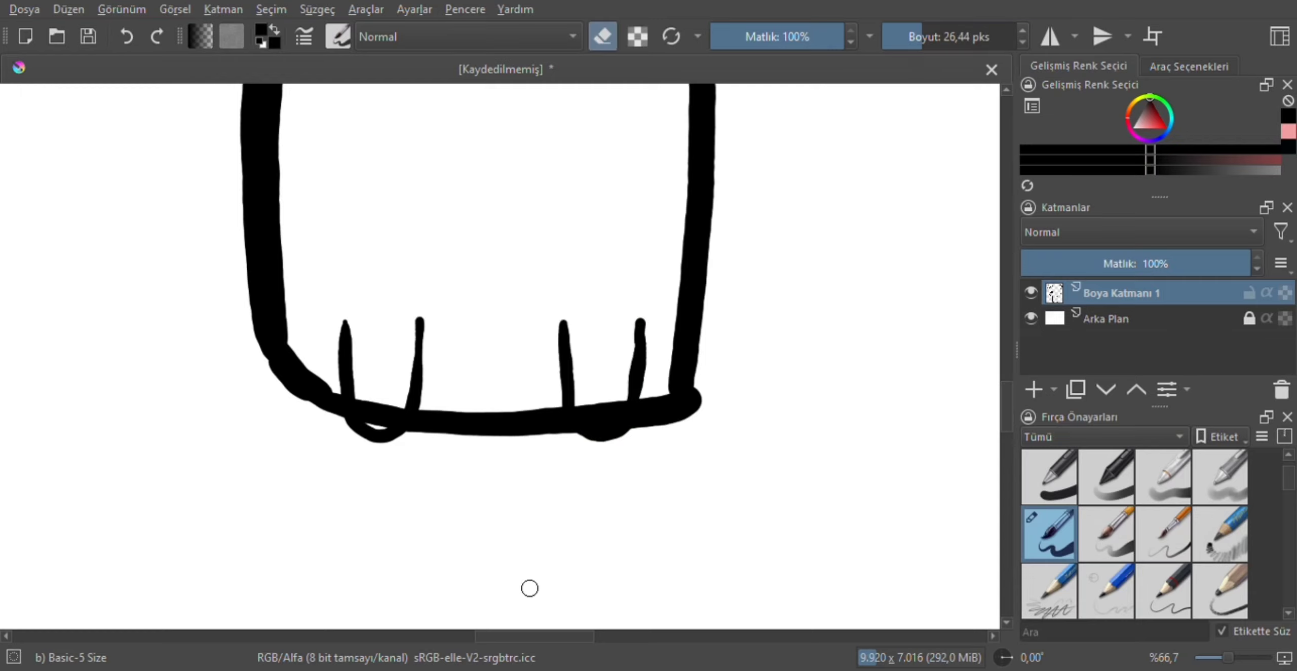
key(ctrl+plus)
key(ctrl+plus)
mouse_move(669, 452)
mouse_down()
mouse_move(686, 486)
mouse_move(725, 481)
mouse_move(694, 470)
mouse_move(755, 440)
mouse_move(767, 350)
mouse_move(764, 401)
mouse_move(769, 387)
mouse_up()
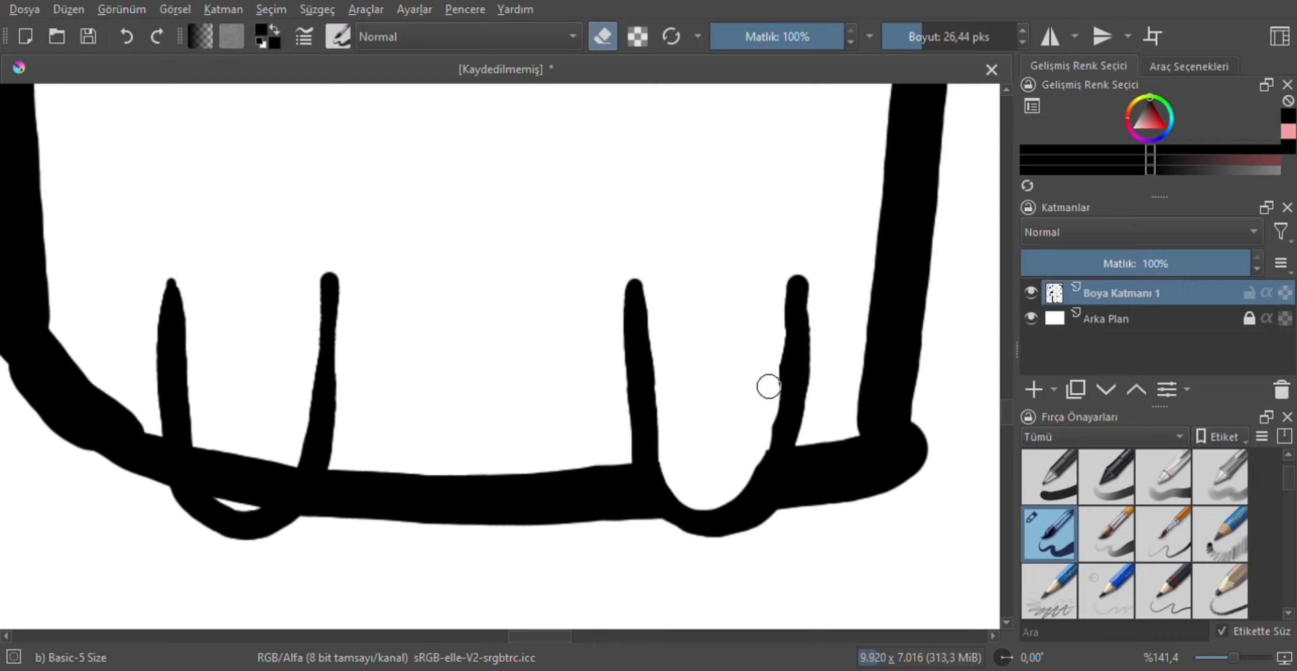
mouse_move(770, 345)
mouse_down()
mouse_move(760, 428)
mouse_move(771, 326)
mouse_move(764, 434)
mouse_move(711, 497)
mouse_up()
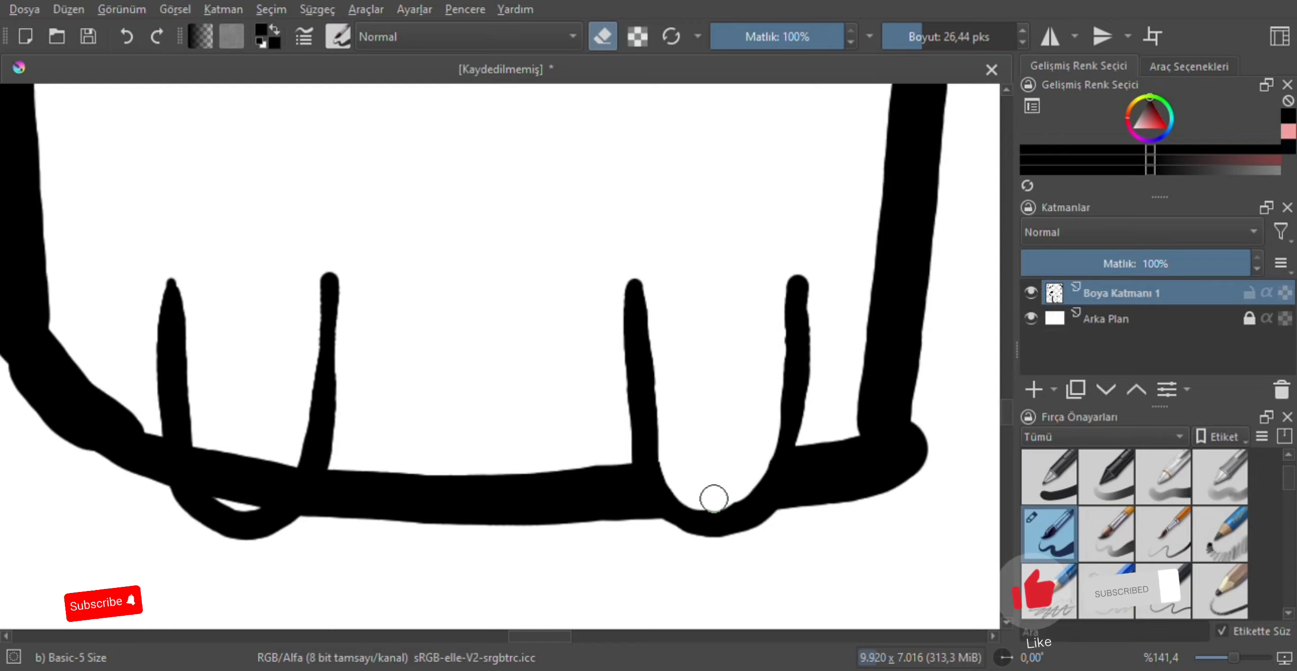
mouse_move(213, 430)
mouse_down()
mouse_move(210, 483)
mouse_move(237, 500)
mouse_move(265, 483)
mouse_move(250, 466)
mouse_move(238, 482)
mouse_move(287, 456)
mouse_move(251, 507)
mouse_move(198, 429)
mouse_up()
key(1)
key(e)
mouse_move(480, 385)
mouse_down()
mouse_move(507, 411)
mouse_move(579, 410)
mouse_move(578, 377)
mouse_move(499, 306)
mouse_up()
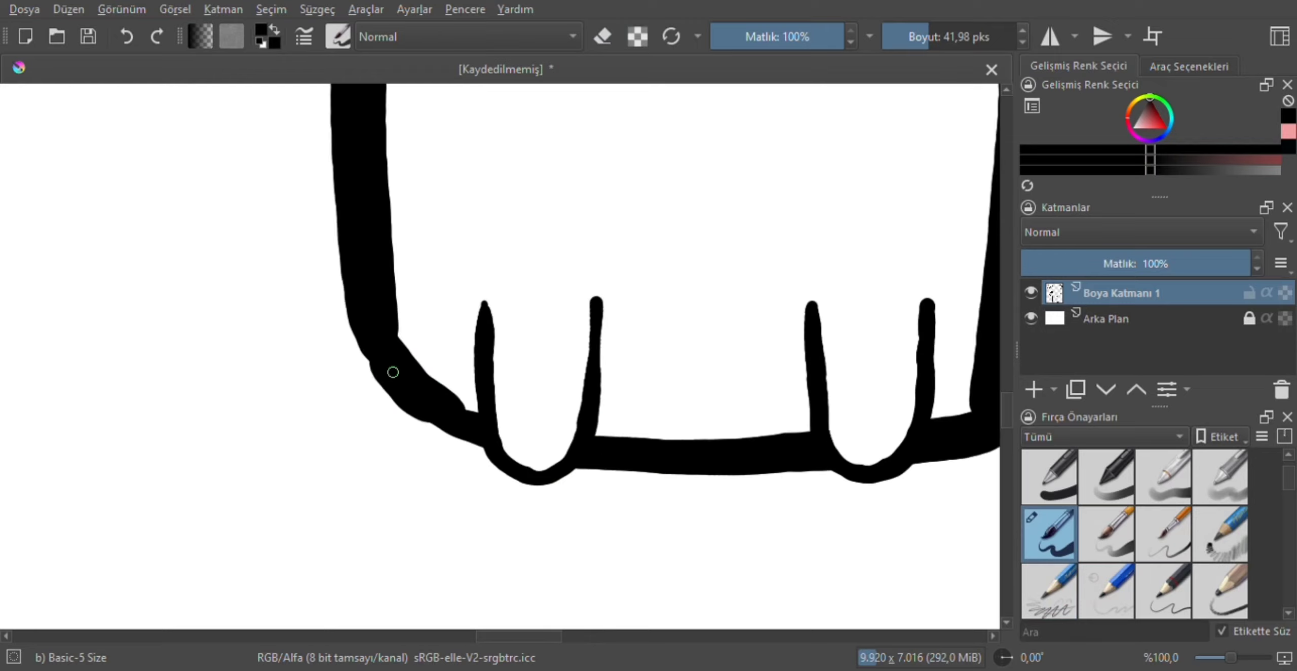
Draw a small rounded hind paw on each side of the body's base with a brush size of 41.98 px.
drag(393, 372, 278, 400)
mouse_move(340, 288)
mouse_down()
mouse_move(269, 366)
mouse_move(272, 392)
mouse_move(390, 394)
mouse_up()
key(minus)
key(minus)
key(minus)
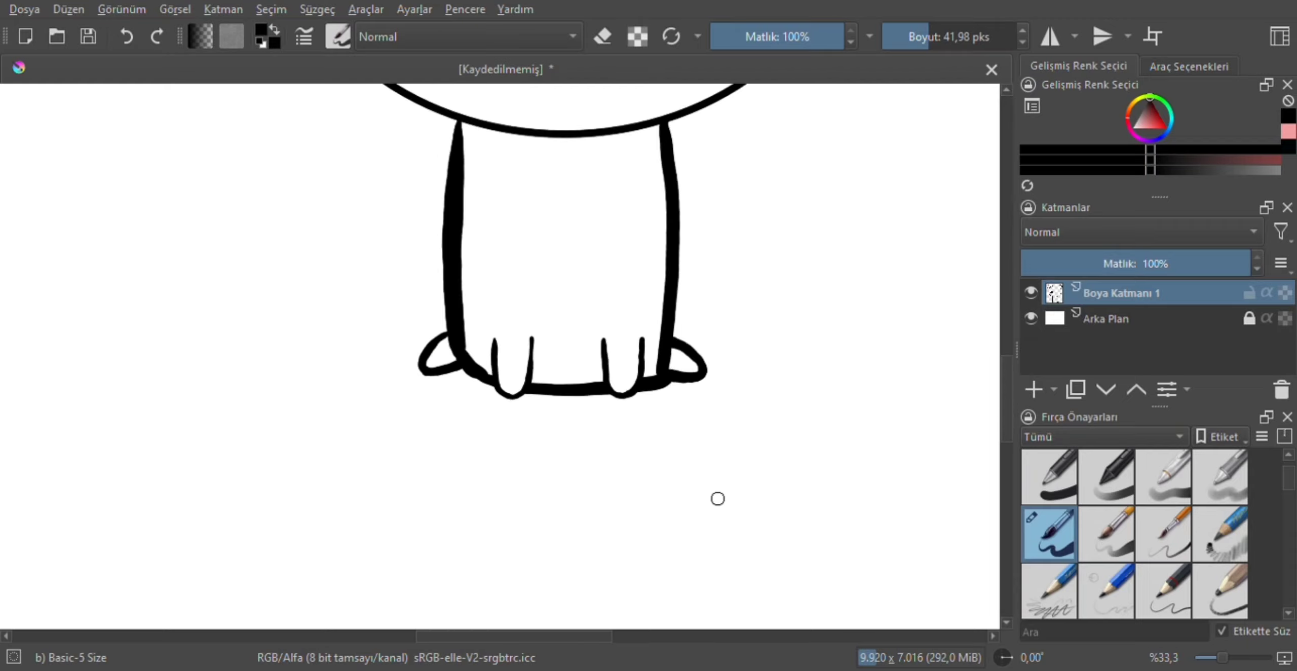
Erase along the inside of the right hind paw to thin its lower outline.
key(plus)
key(plus)
key(plus)
drag(551, 635, 592, 634)
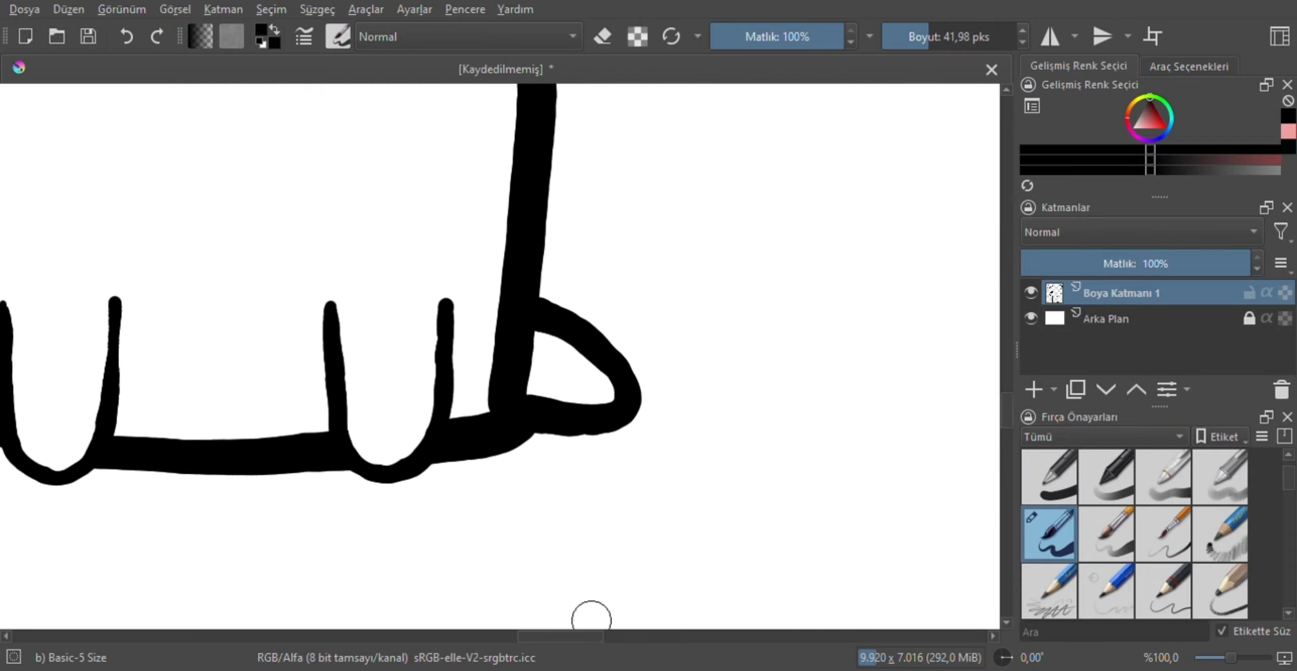
click(601, 39)
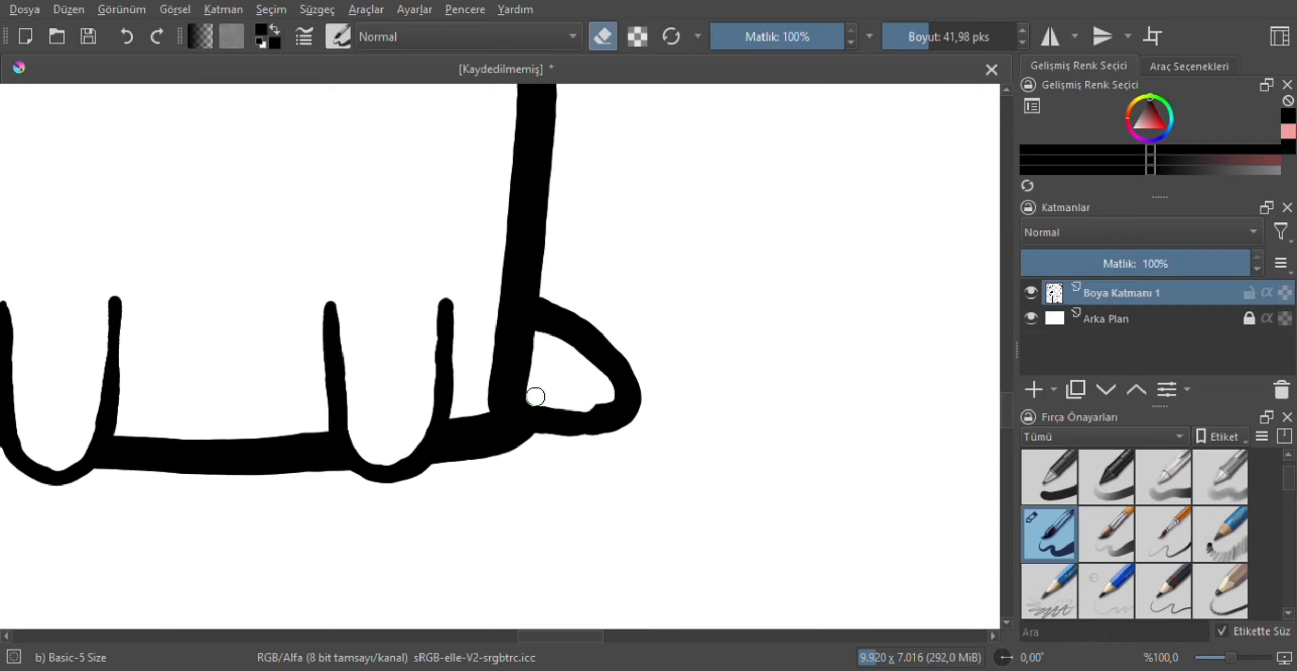
Draw a looped tail rising from the body's left side above the hind paw with a brush size of 32.52 px.
scroll(541, 633, left, 5)
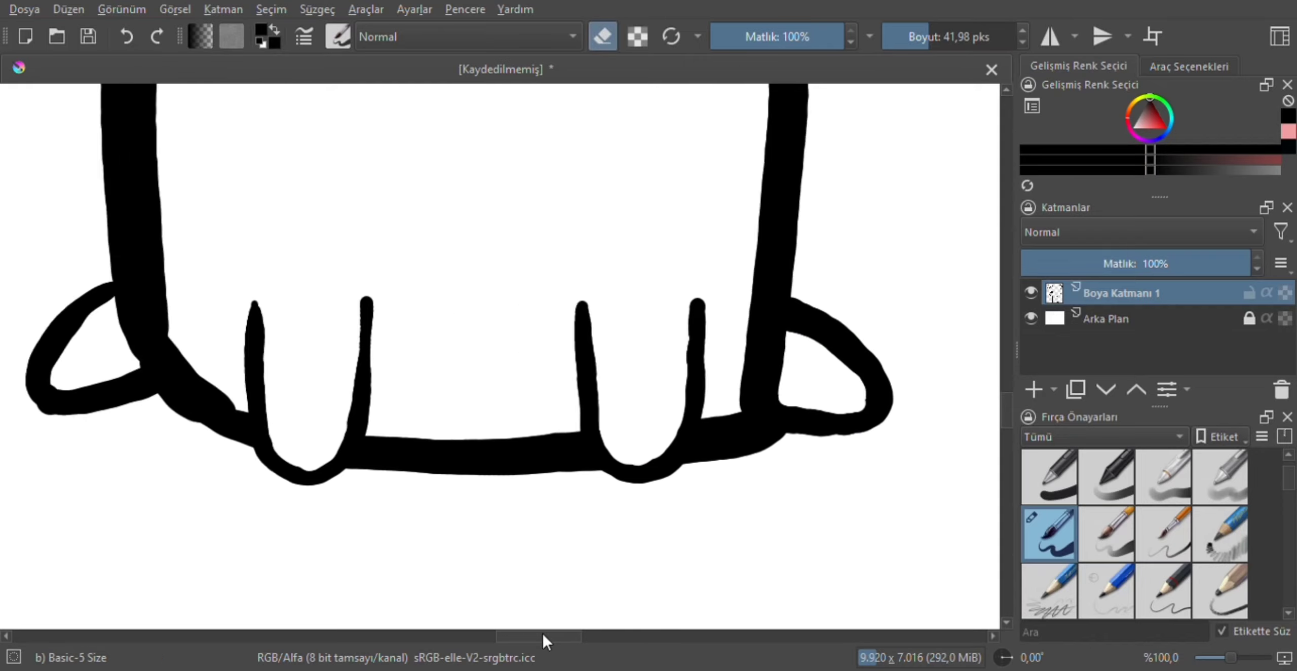
scroll(532, 636, left, 5)
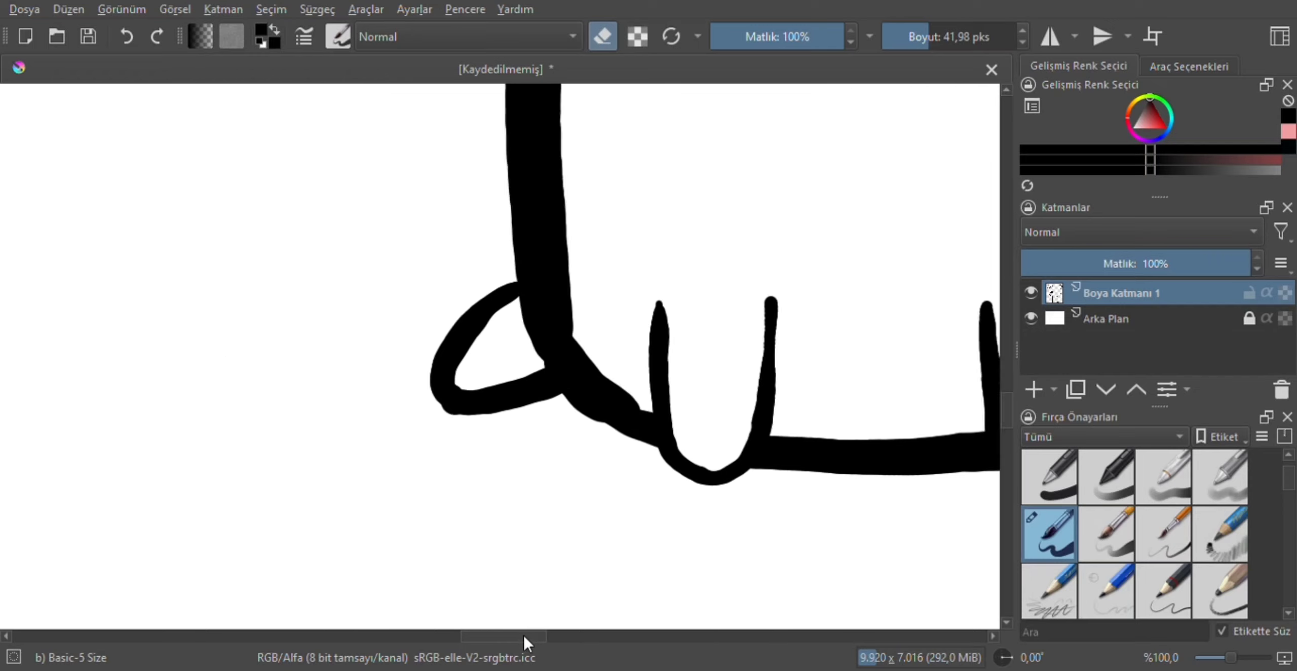
scroll(1005, 398, up, 3)
scroll(1005, 393, down, 1)
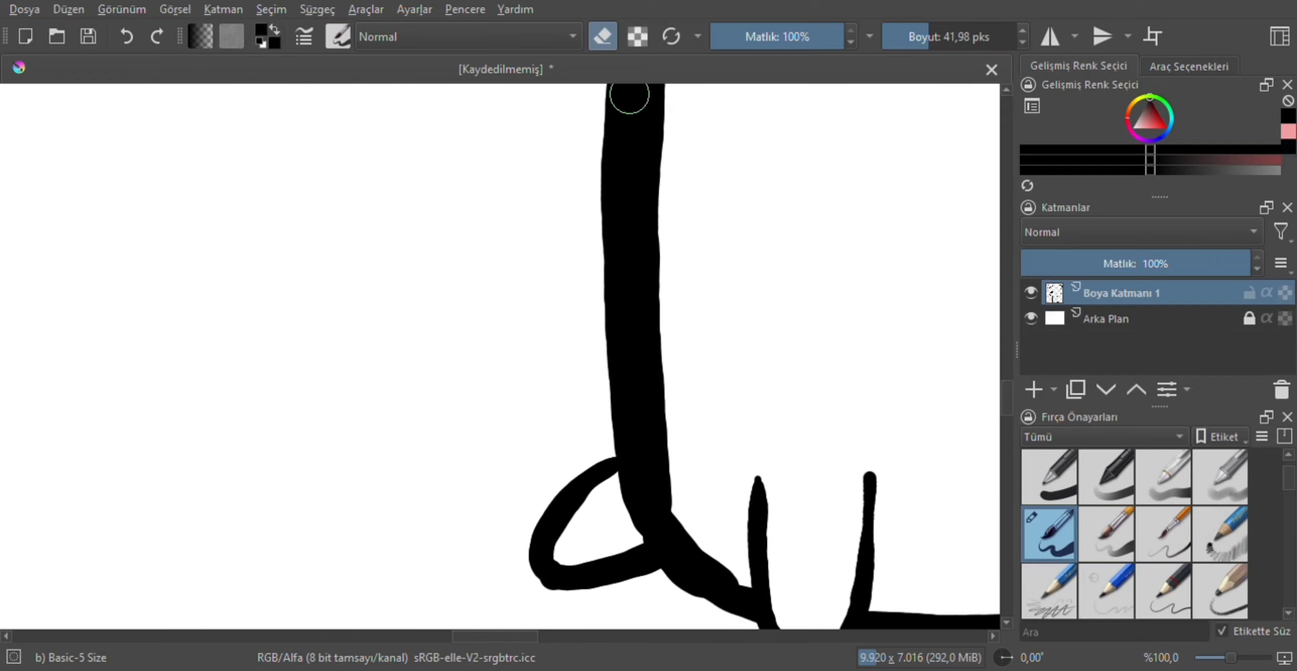
key(e)
key([)
key([)
mouse_move(616, 456)
mouse_down()
mouse_move(498, 347)
mouse_move(472, 179)
mouse_move(544, 208)
mouse_move(609, 349)
mouse_up()
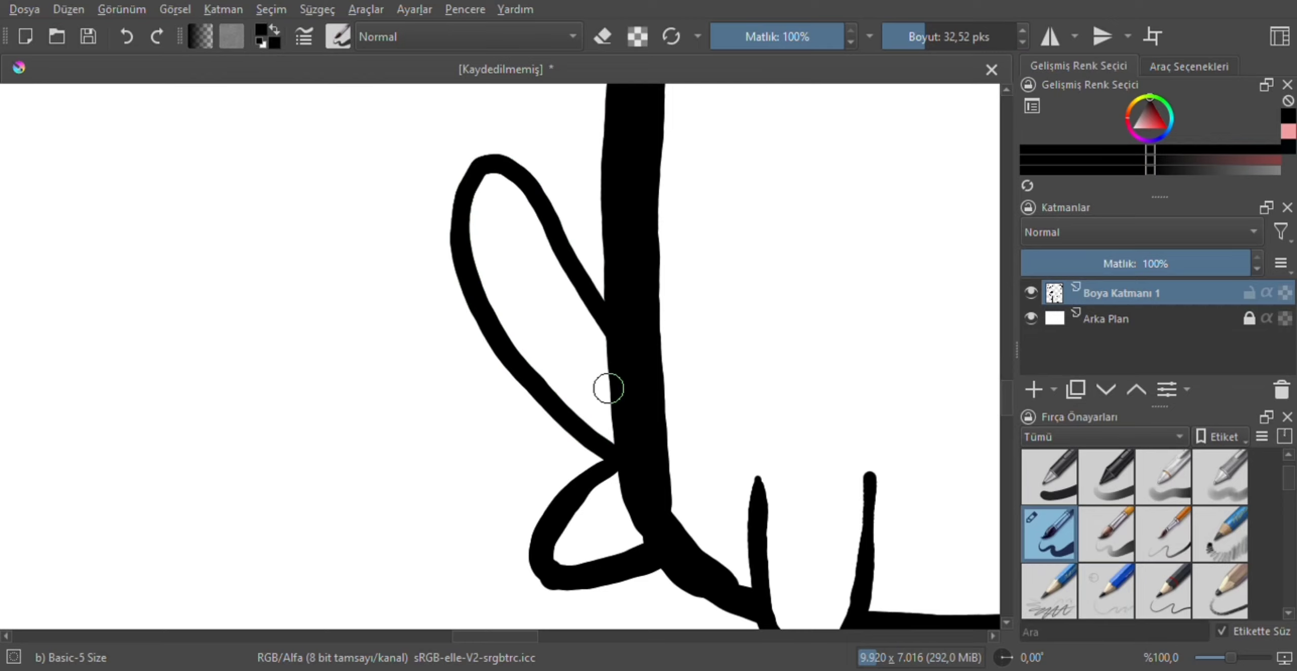
Add a new paint layer and paint a solid pink triangle inside the right ear with the Basic-1 brush at 40 px.
key(minus)
key(minus)
key(minus)
key(minus)
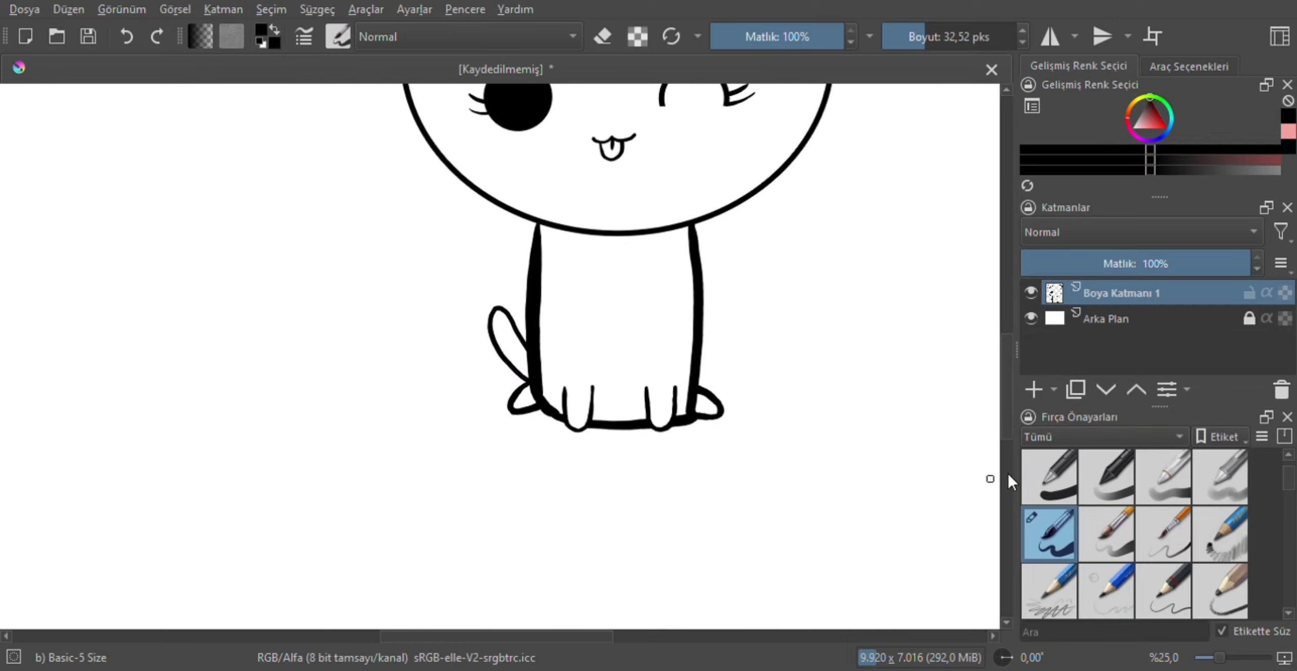
drag(1005, 408, 1005, 365)
key(minus)
drag(490, 636, 498, 637)
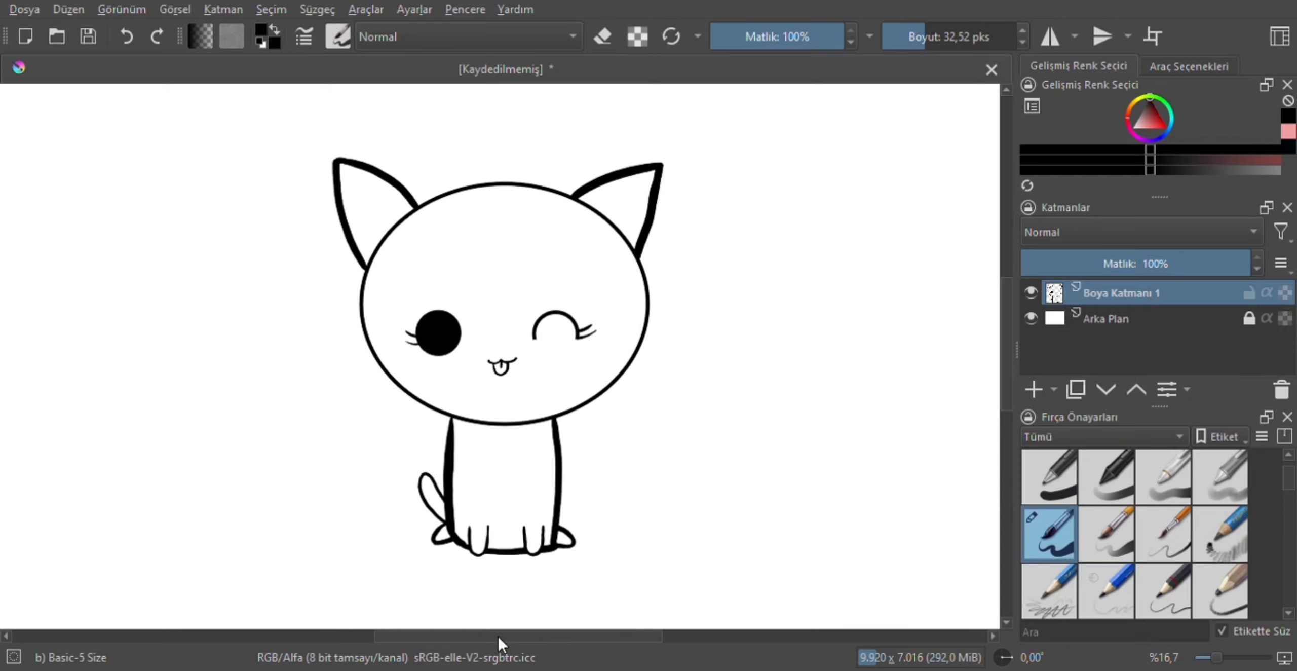
key(plus)
key(plus)
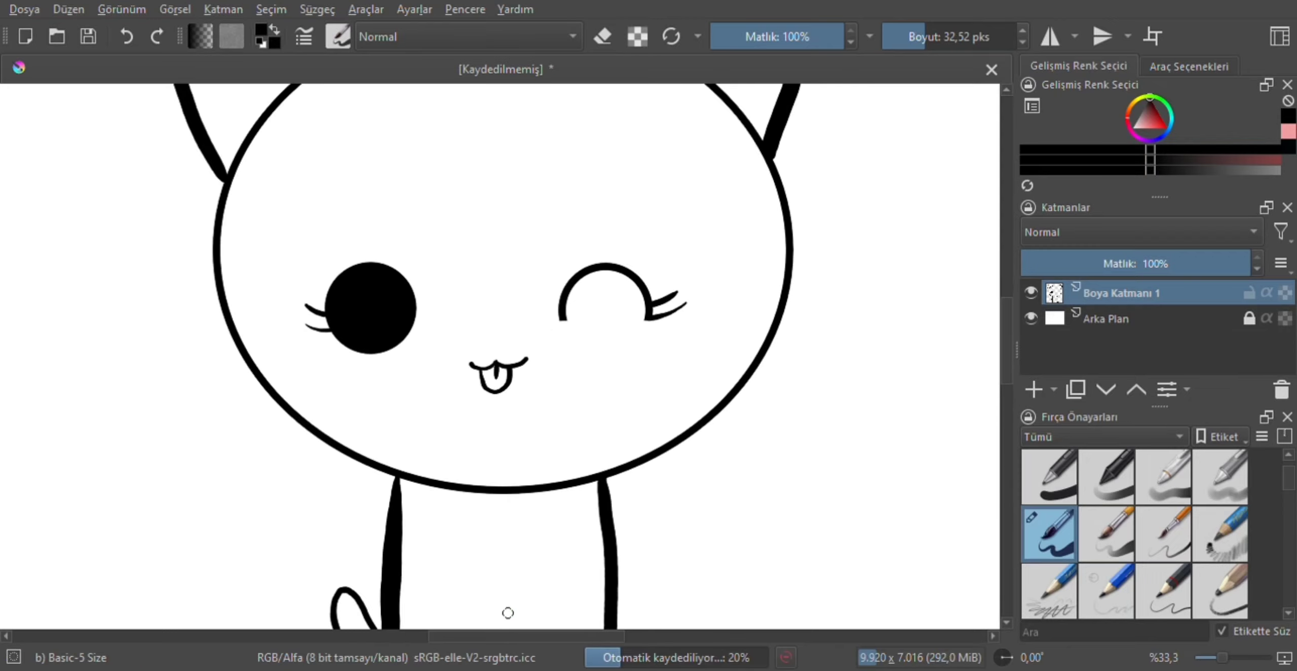
key(plus)
key(plus)
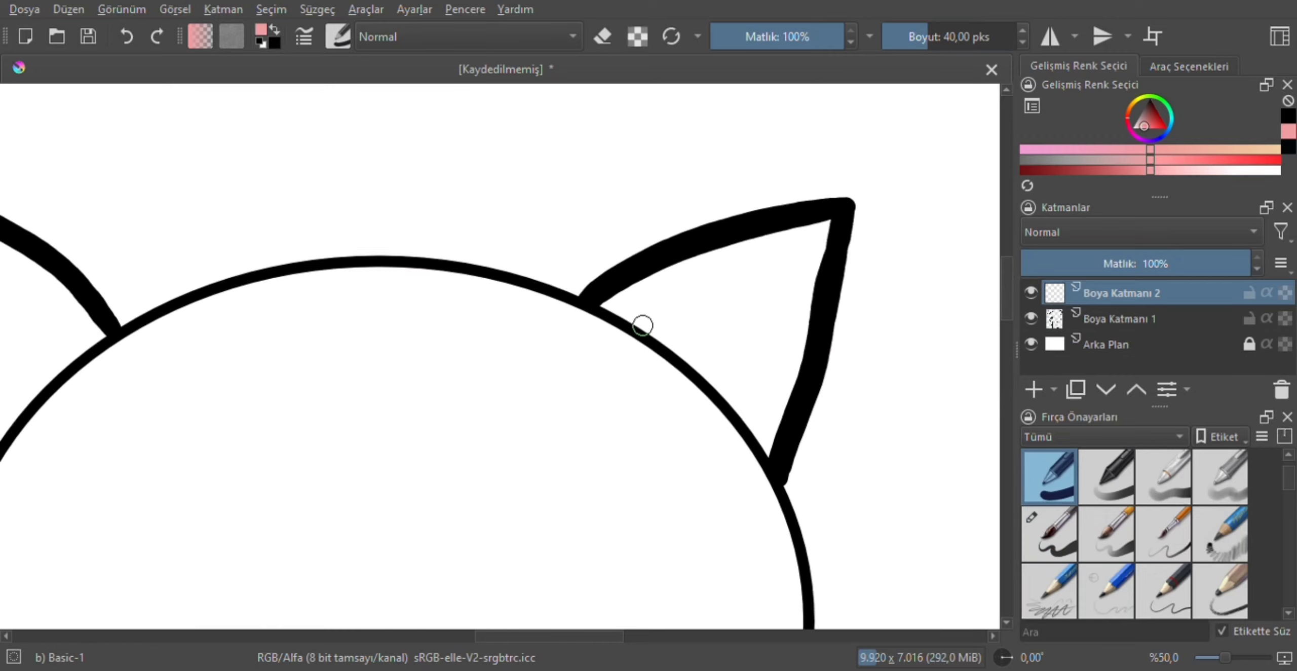
mouse_move(642, 325)
mouse_down()
mouse_move(793, 258)
mouse_move(734, 395)
mouse_move(645, 325)
mouse_move(722, 385)
mouse_up()
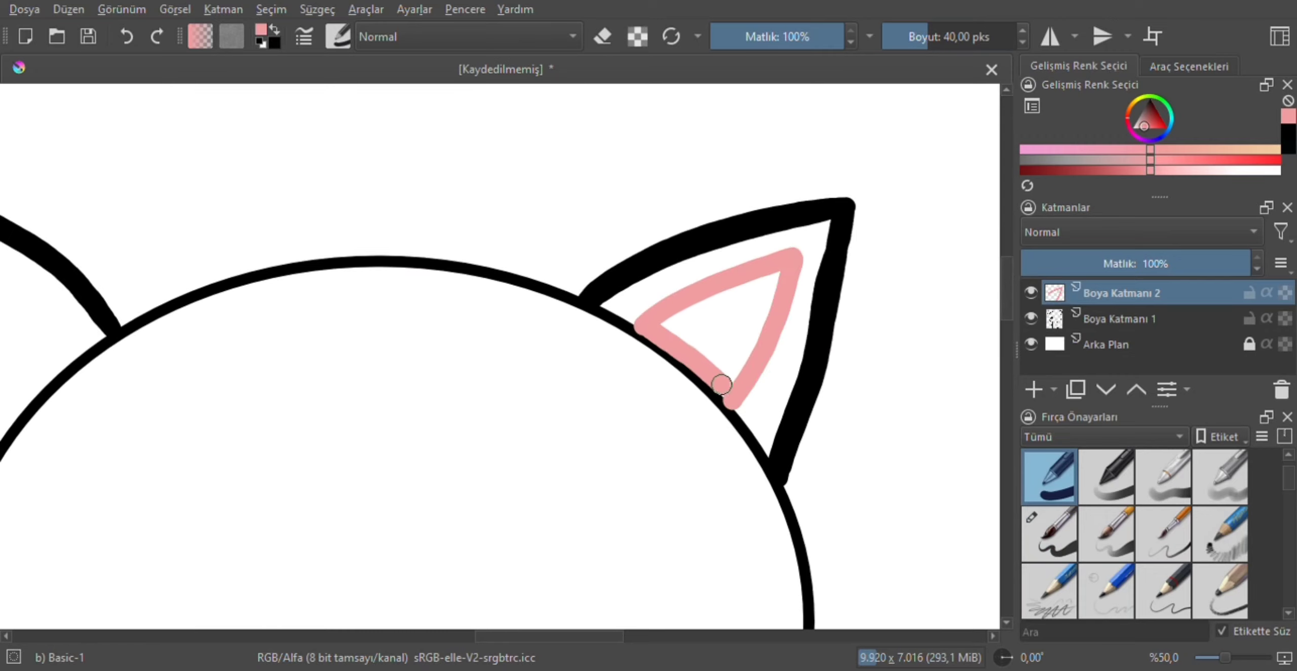
mouse_move(668, 325)
mouse_down()
mouse_move(773, 275)
mouse_move(681, 314)
mouse_move(775, 281)
mouse_move(735, 376)
mouse_move(682, 341)
mouse_move(743, 305)
mouse_move(698, 332)
mouse_up()
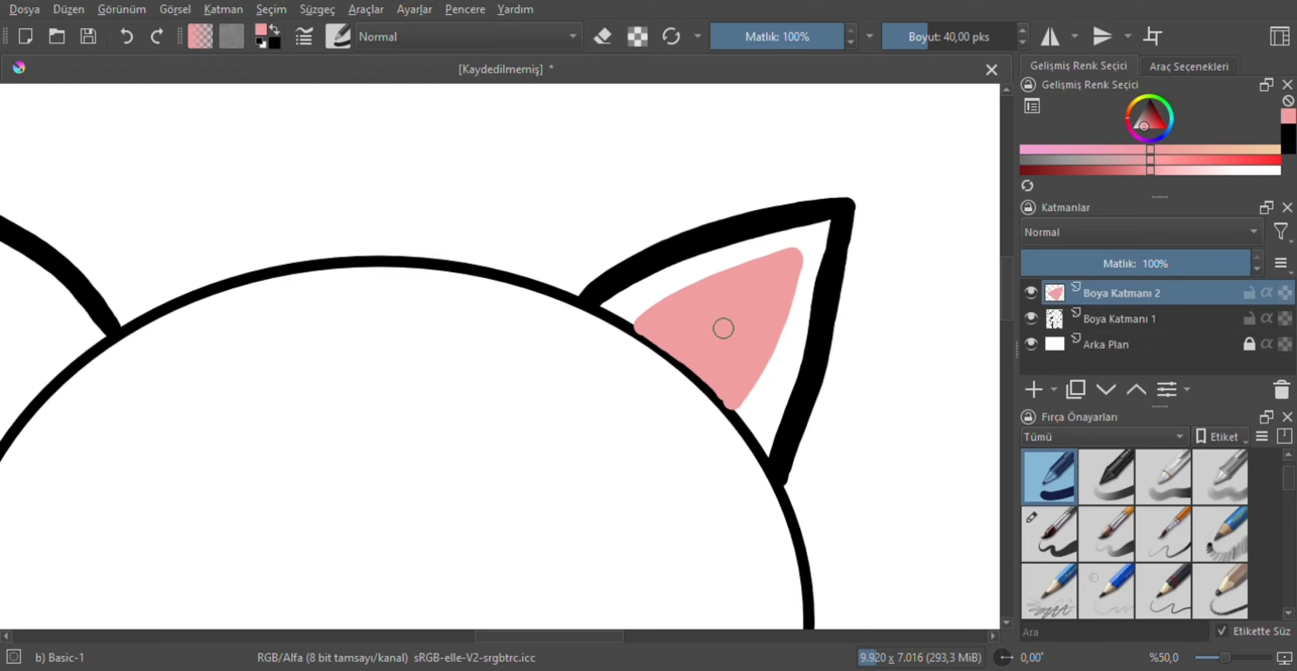
Paint a solid pink triangle inside the left ear, with its base following the head outline.
drag(619, 636, 567, 634)
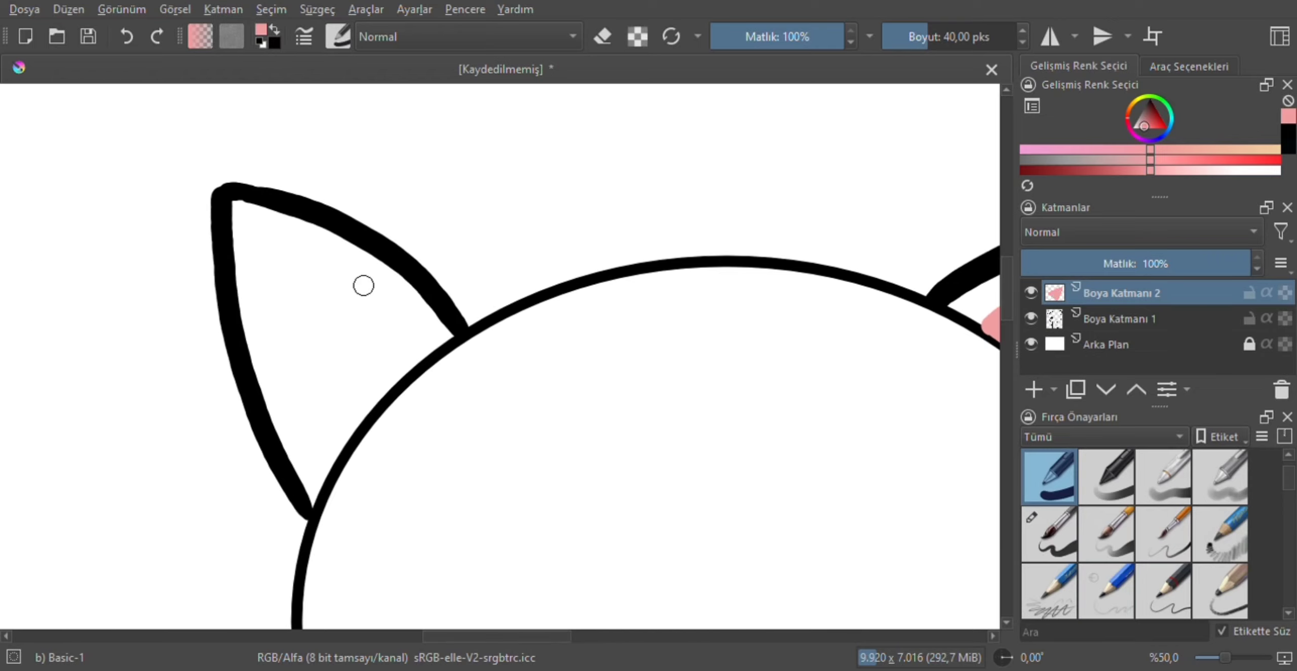
mouse_move(289, 262)
mouse_down()
mouse_move(329, 434)
mouse_move(385, 305)
mouse_move(432, 348)
mouse_move(353, 446)
mouse_up()
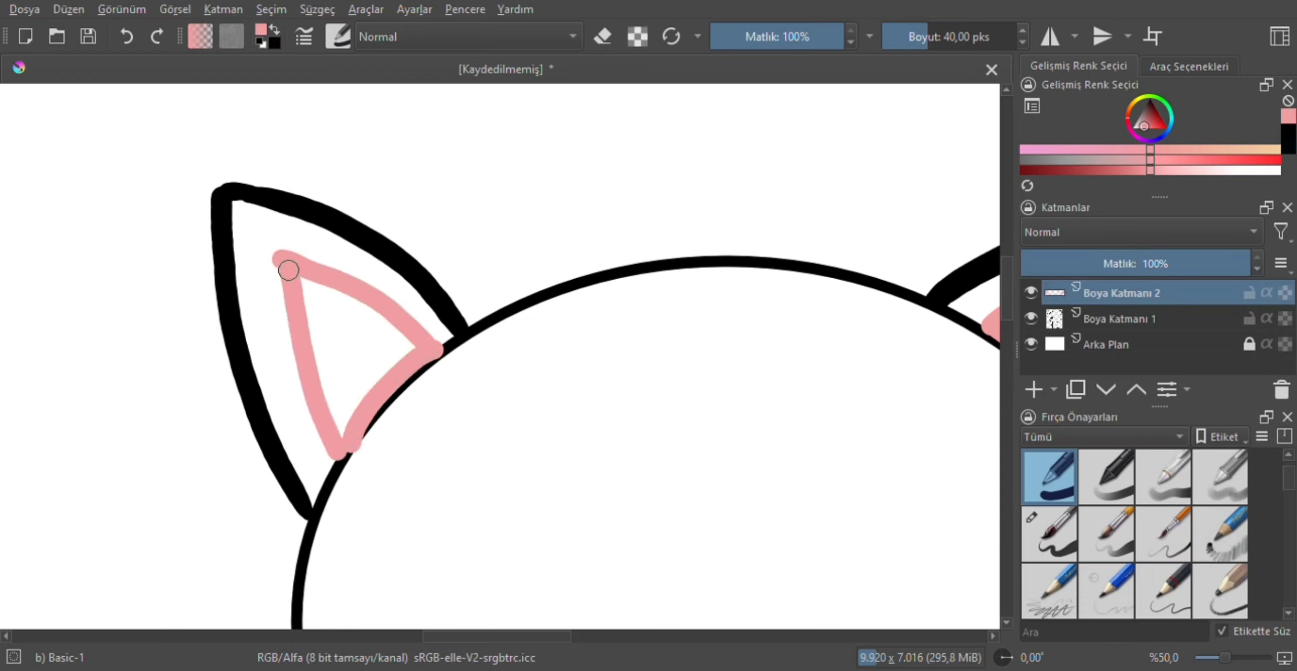
mouse_move(284, 269)
mouse_down()
mouse_move(308, 379)
mouse_move(305, 279)
mouse_move(409, 346)
mouse_move(340, 427)
mouse_move(307, 313)
mouse_move(352, 308)
mouse_move(386, 362)
mouse_move(341, 392)
mouse_move(313, 302)
mouse_move(381, 363)
mouse_move(354, 324)
mouse_up()
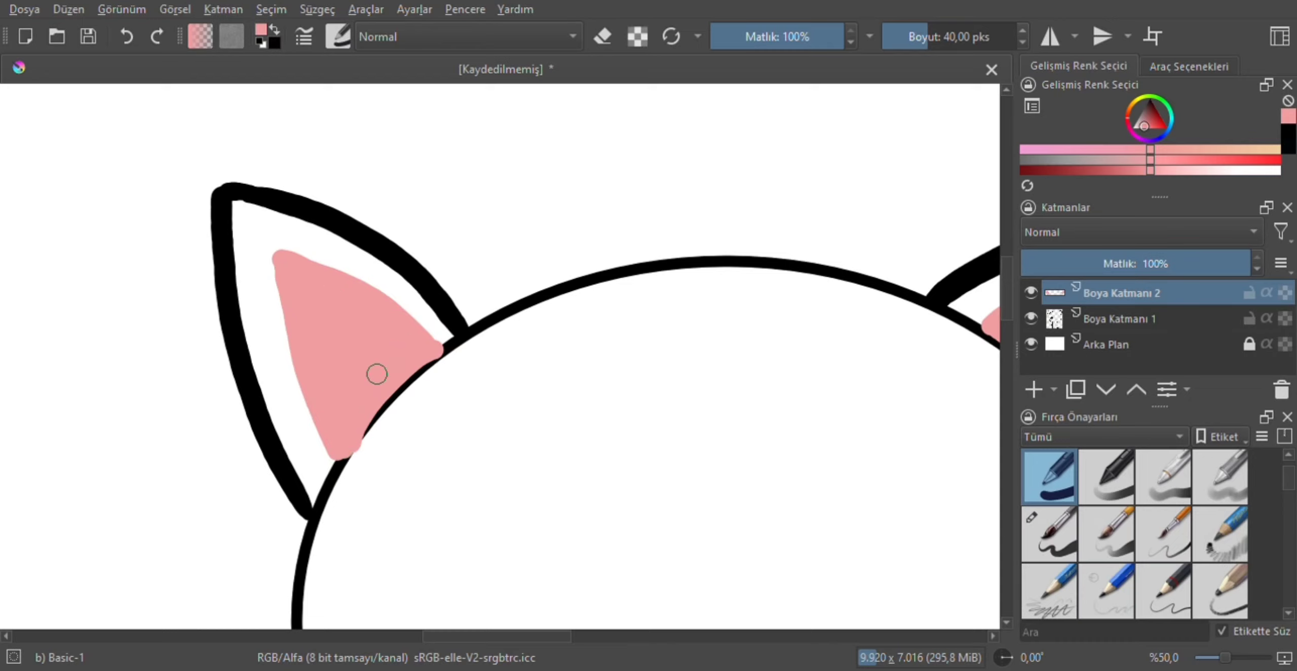
Paint a small horizontal pink oval nose just above the middle of the mouth.
scroll(377, 360, down, 1)
drag(1004, 323, 1003, 359)
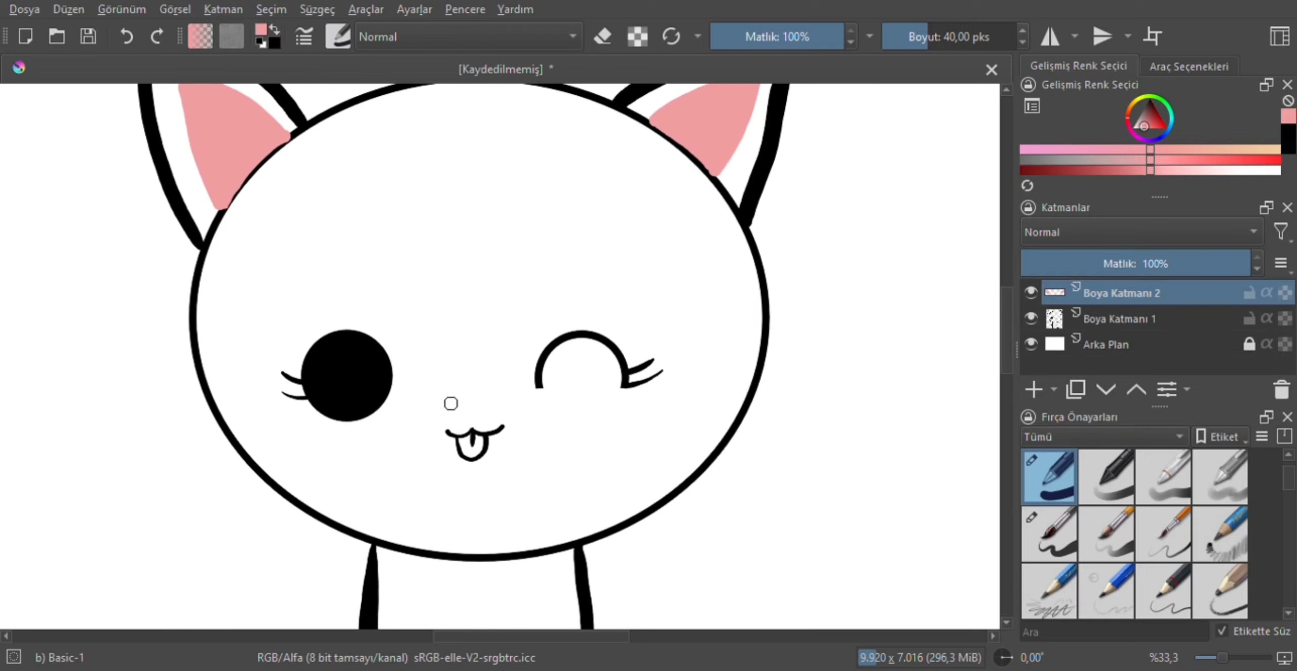
key(ctrl+plus)
key(ctrl+plus)
key(ctrl+plus)
drag(538, 635, 526, 636)
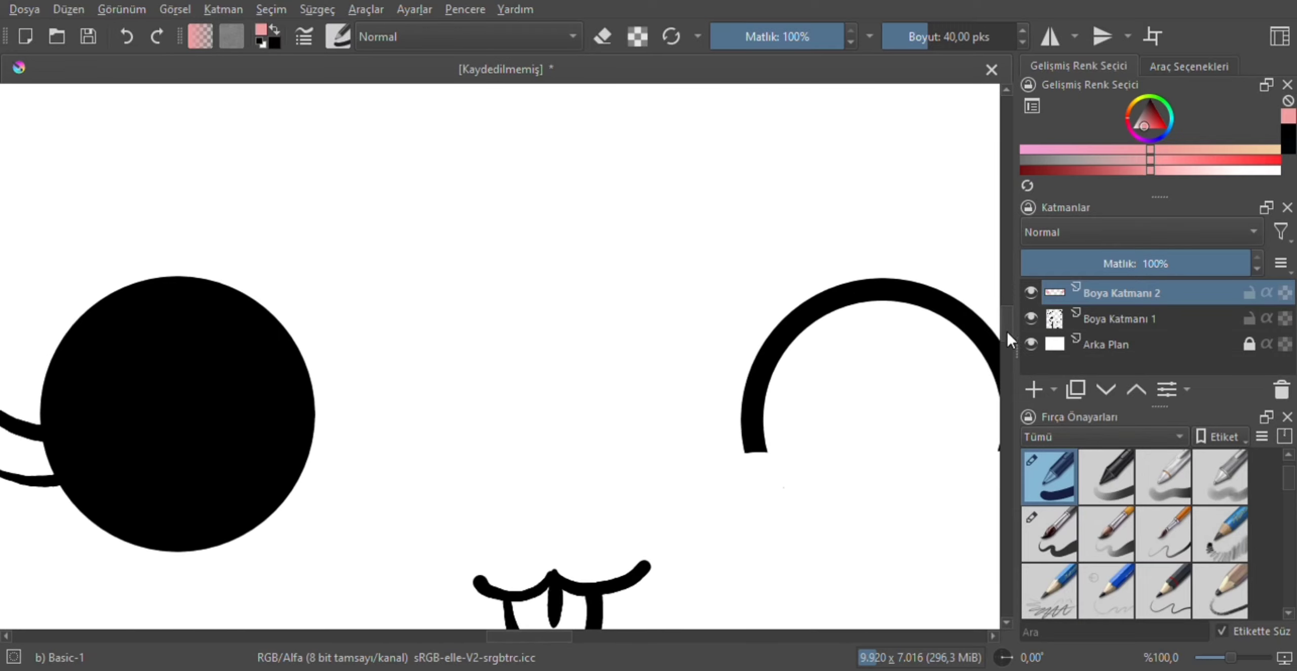
key(plus)
scroll(758, 356, down, 5)
mouse_move(556, 289)
mouse_down()
mouse_move(542, 281)
mouse_move(589, 279)
mouse_up()
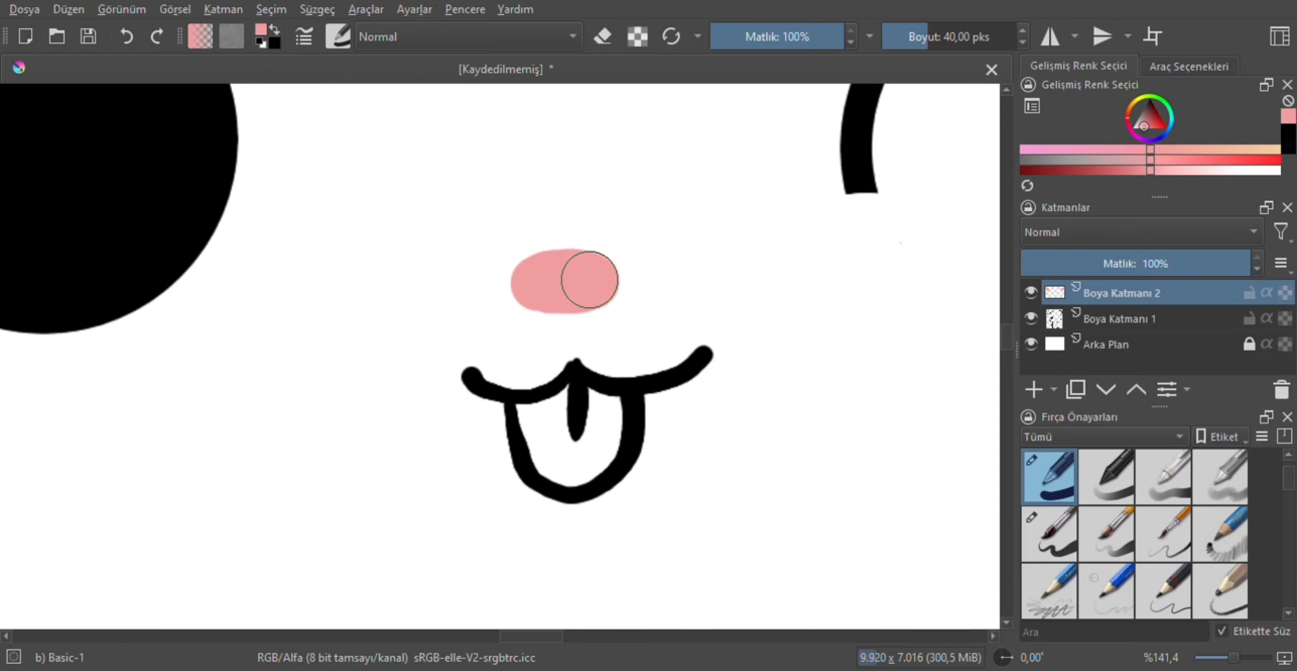
Paint a wide, rounded pink blush patch on each cheek below the eyes, keeping both about the same size.
key(minus)
key(minus)
key(minus)
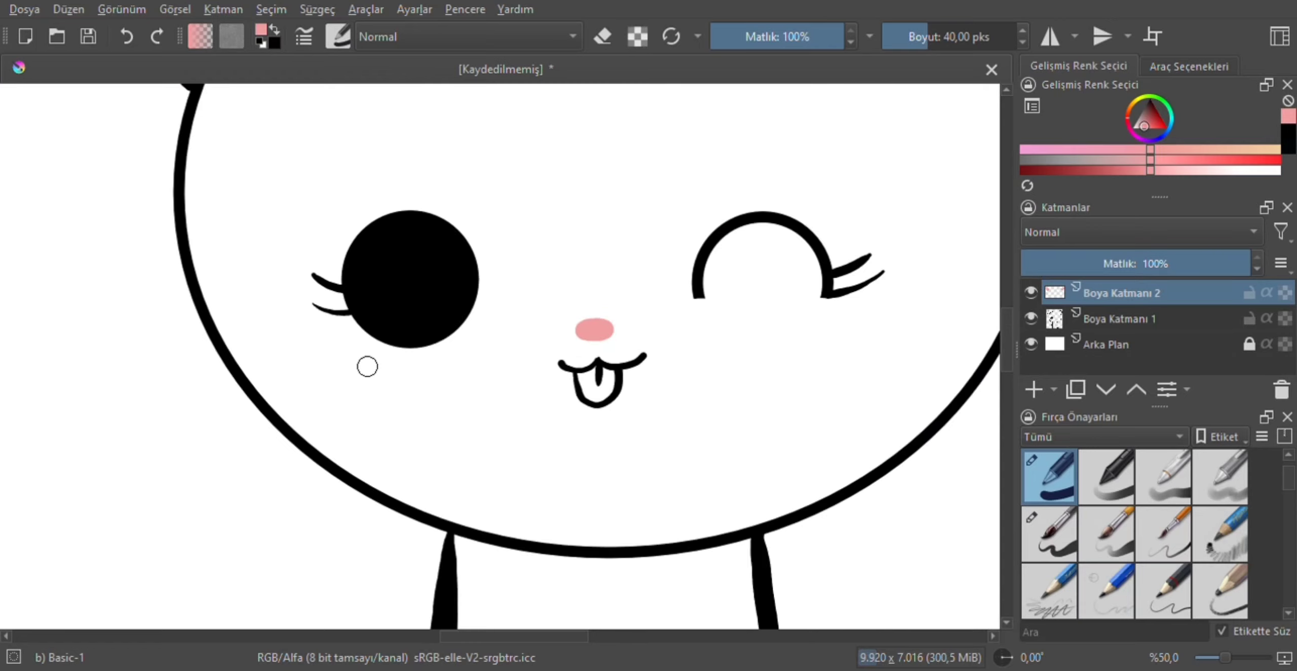
mouse_move(368, 366)
mouse_down()
mouse_move(309, 385)
mouse_move(328, 378)
mouse_up()
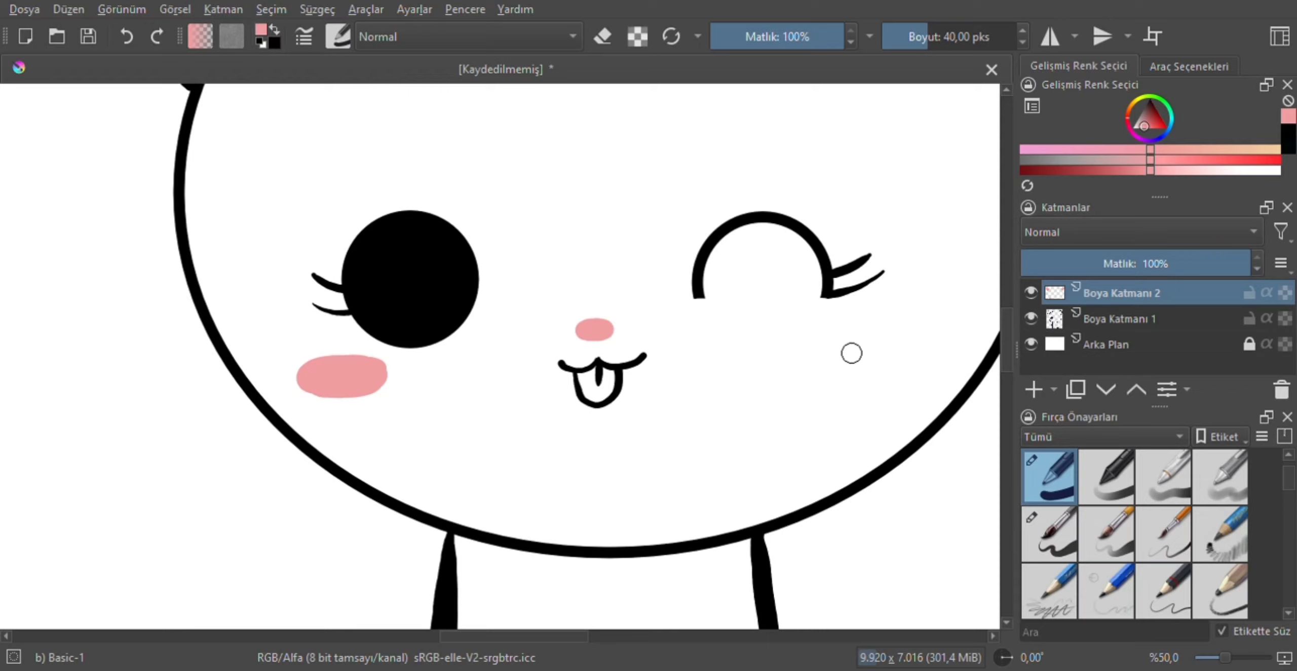
mouse_move(851, 353)
mouse_down()
mouse_move(890, 351)
mouse_move(904, 367)
mouse_move(829, 364)
mouse_move(867, 378)
mouse_move(913, 371)
mouse_up()
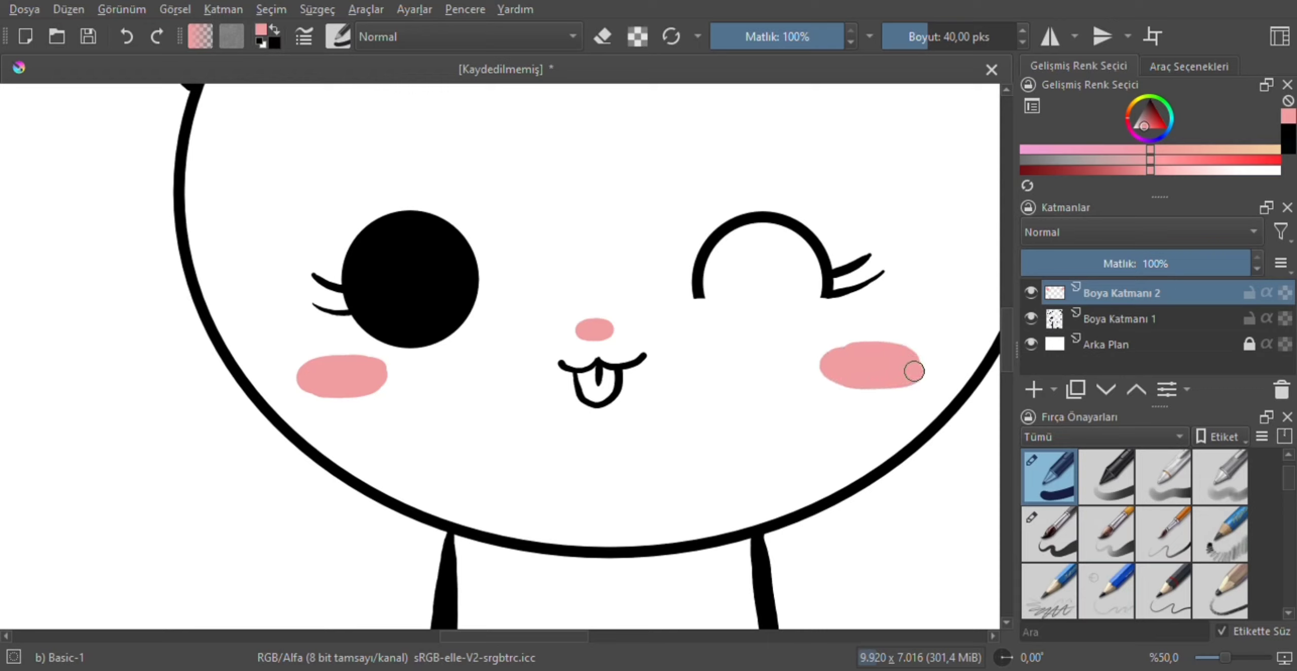
drag(846, 350, 902, 349)
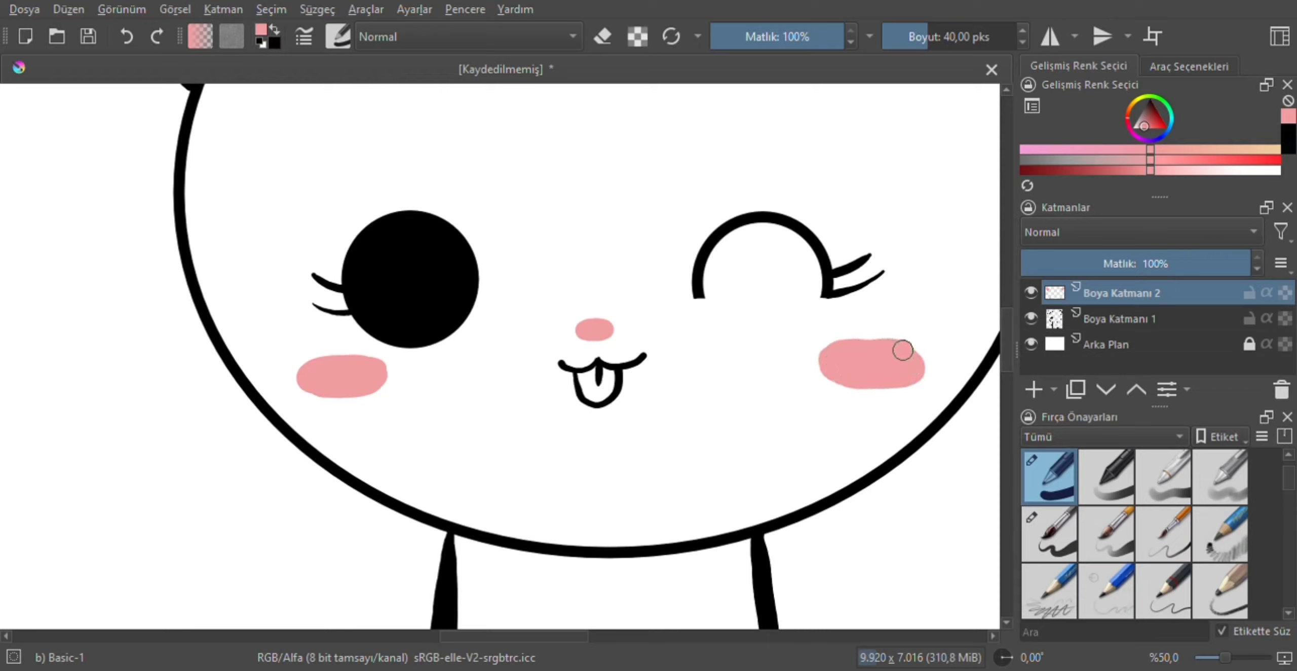
mouse_move(375, 363)
mouse_down()
mouse_move(310, 359)
mouse_move(330, 385)
mouse_move(376, 367)
mouse_up()
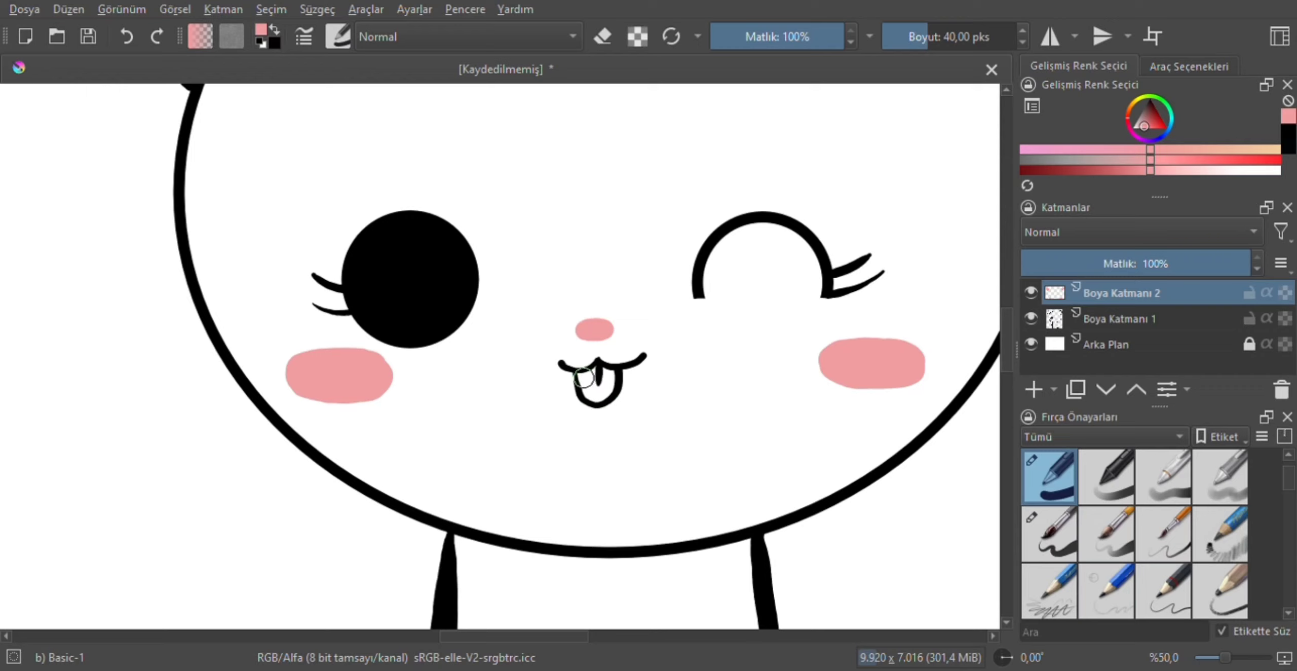
Fill the tongue below the mouth with pink on the Boya Katmanı 2 layer.
drag(584, 377, 602, 375)
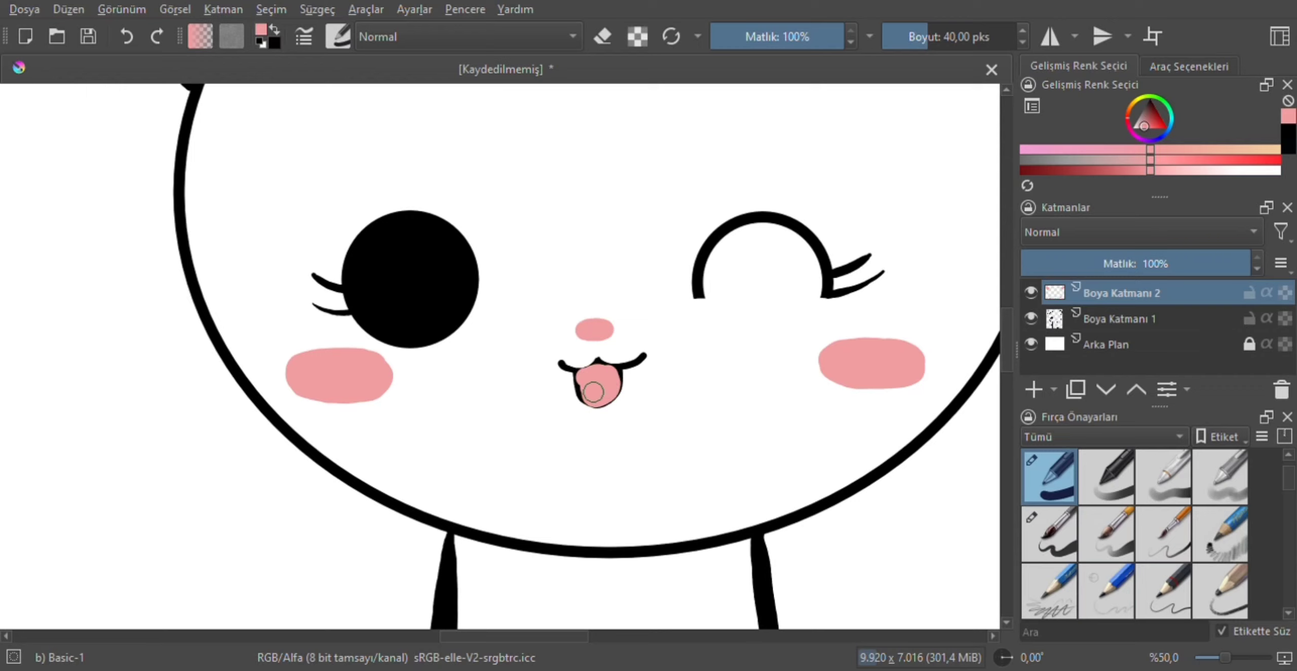
key(ctrl+minus)
key(ctrl+minus)
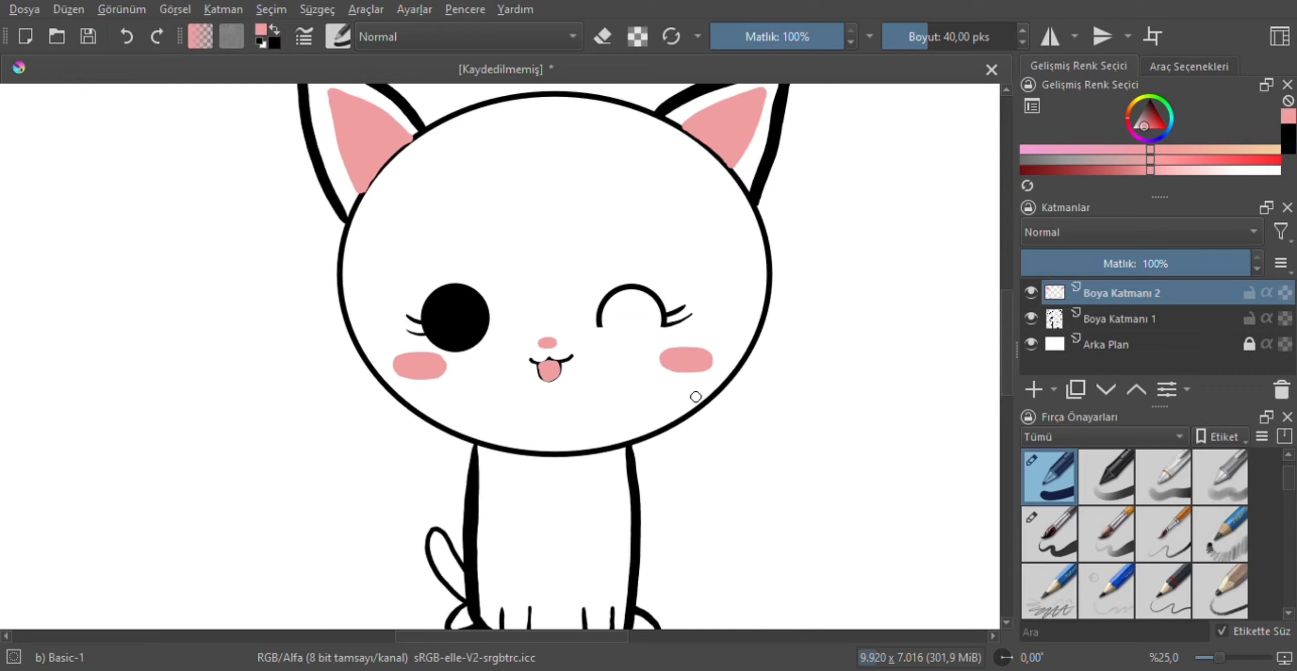
Group the two paint layers and move the pink layer Boya Katmanı 2 beneath the outline layer Boya Katmanı 1.
drag(1002, 374, 1052, 341)
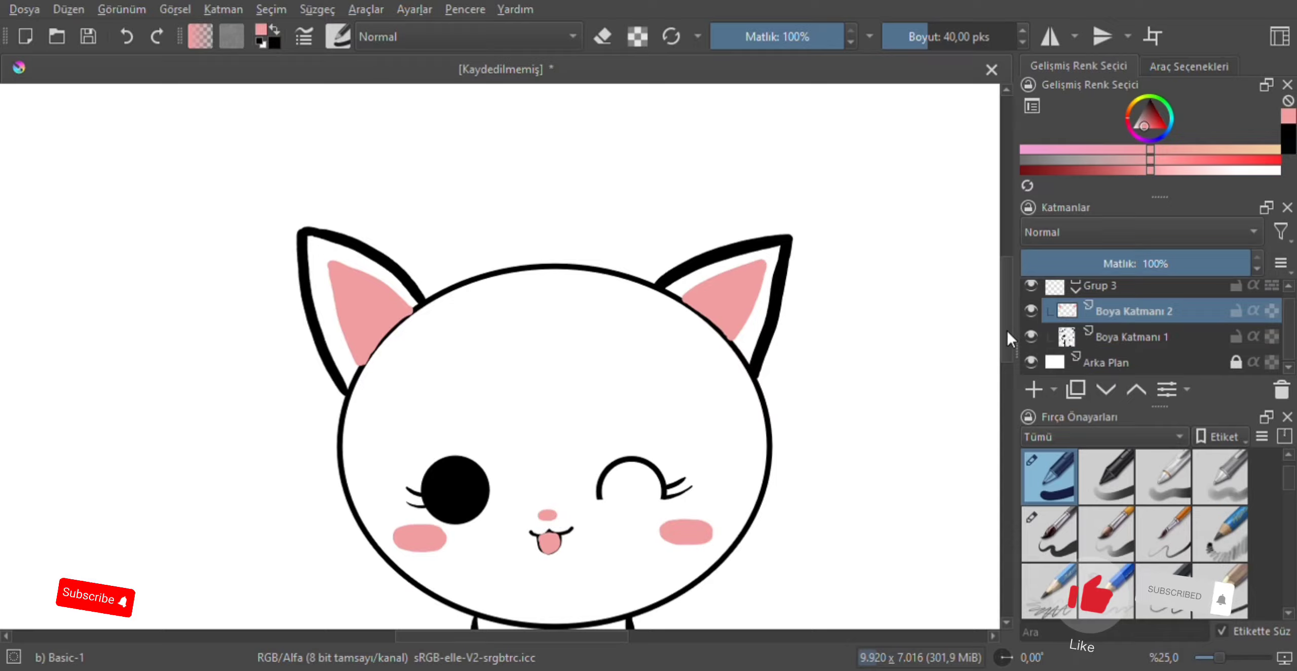
click(1097, 390)
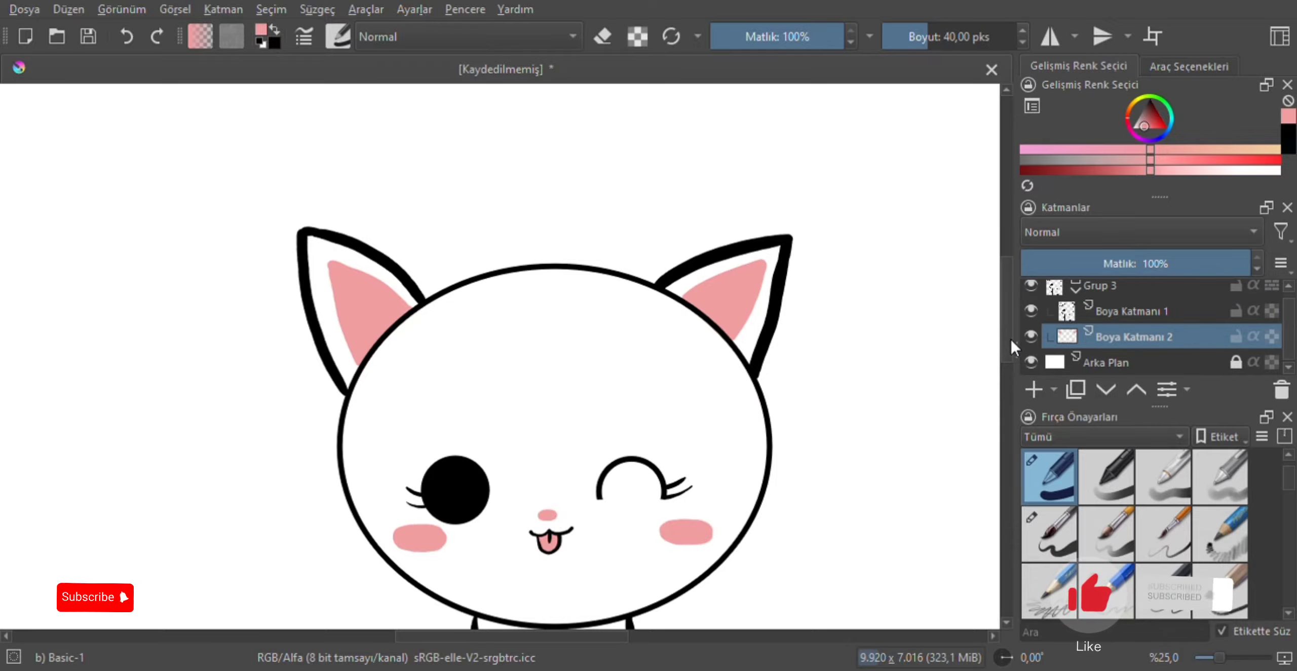
key(minus)
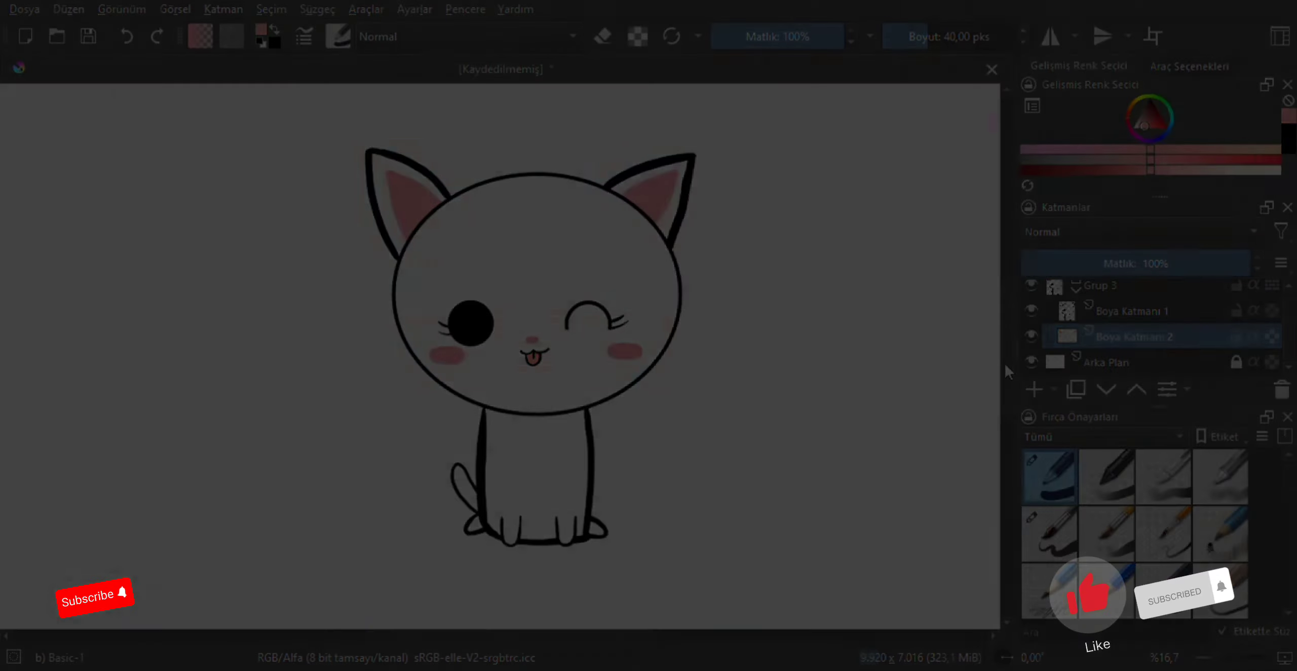